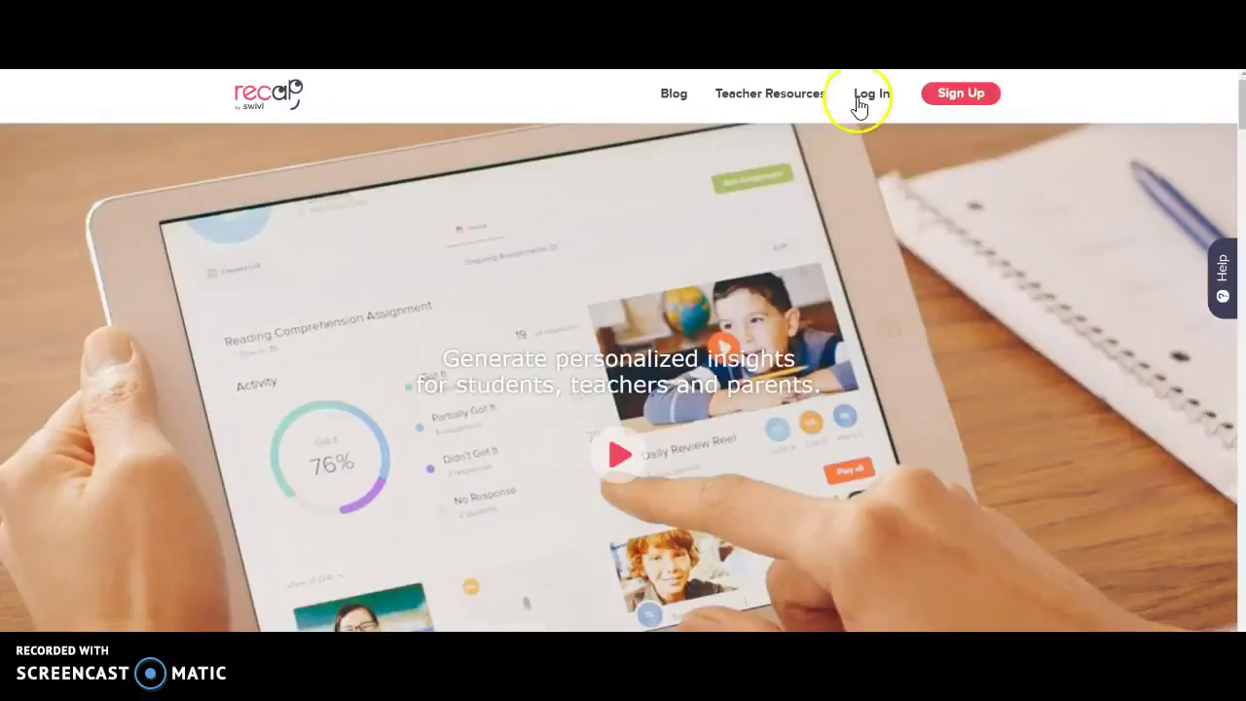
# Sign in to Recap as a teacher with a Google account, submitting the prefilled login of the school district portal.
pyautogui.click(862, 95)
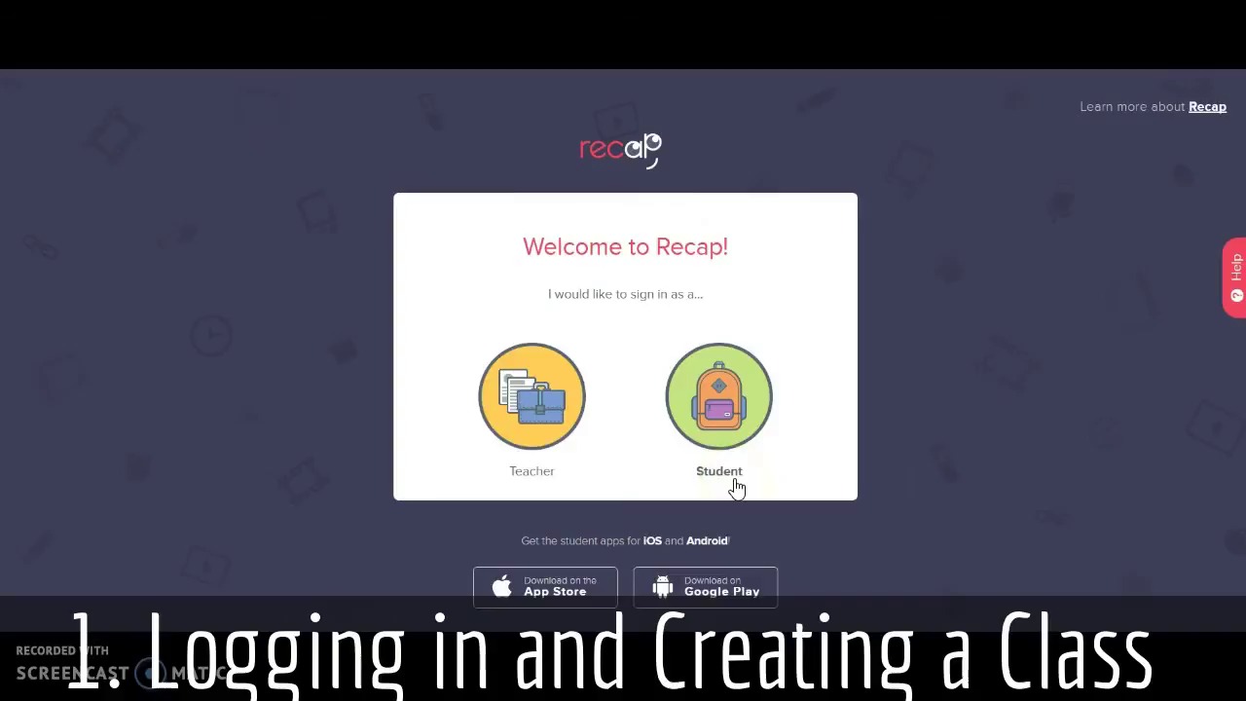
pyautogui.click(528, 412)
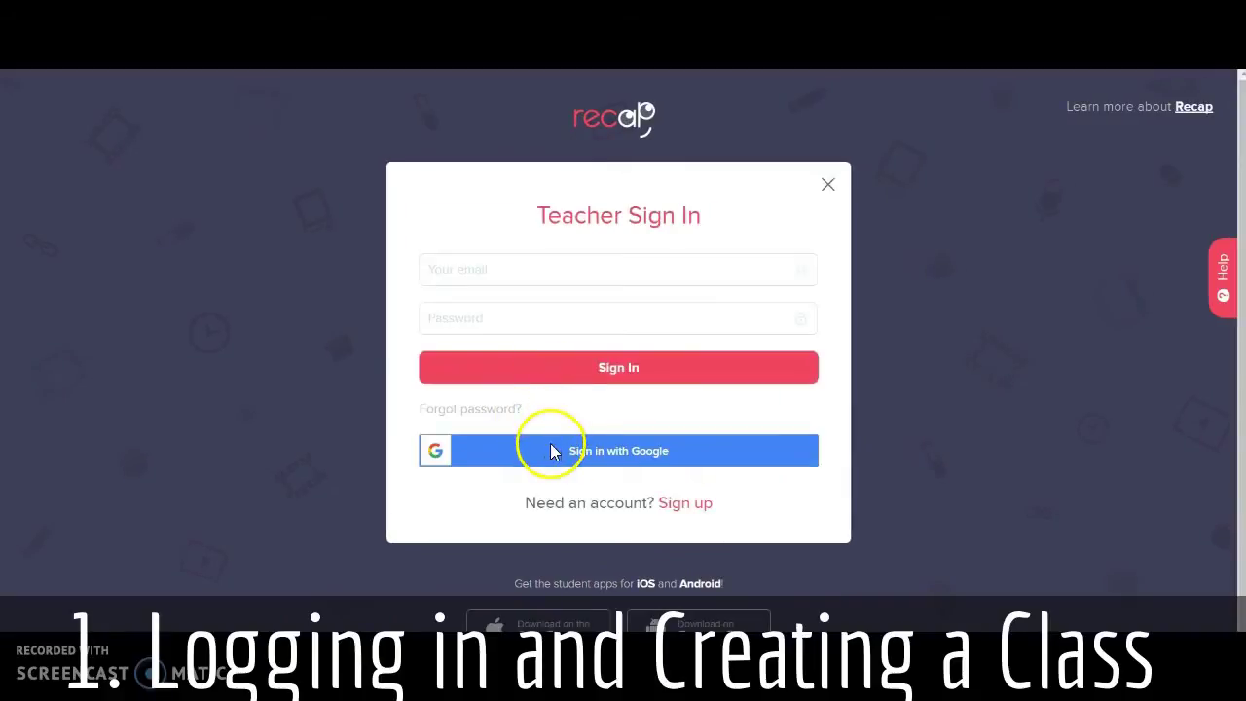
pyautogui.click(551, 450)
pyautogui.click(566, 303)
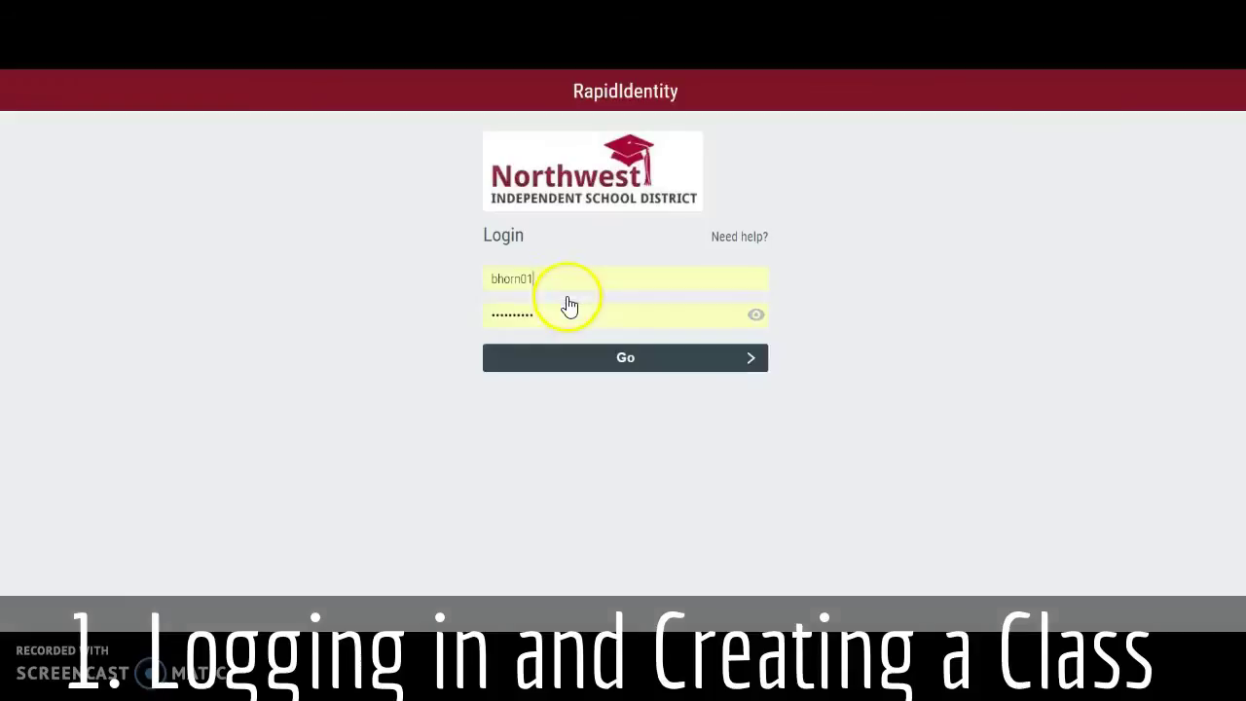
pyautogui.click(574, 360)
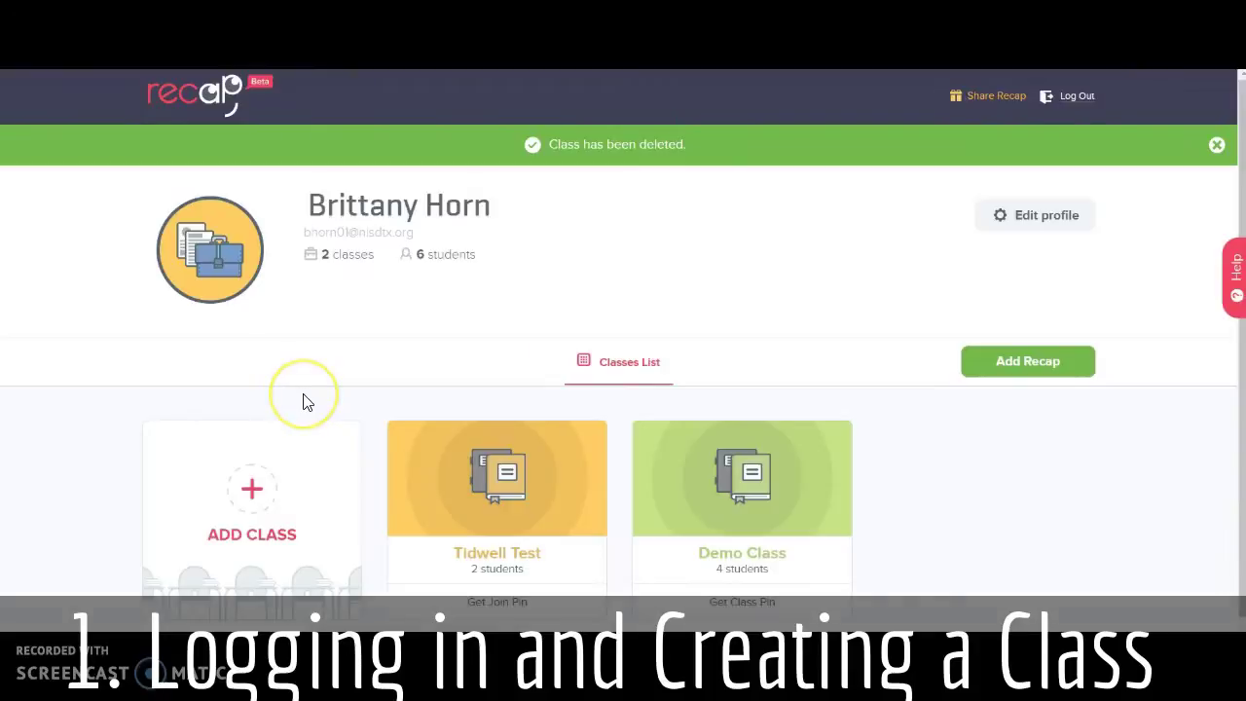
# Add a class named Granger Test with the Email or Google+ (recommended) student sign-in, and dismiss the student sign-up instructions.
pyautogui.click(281, 487)
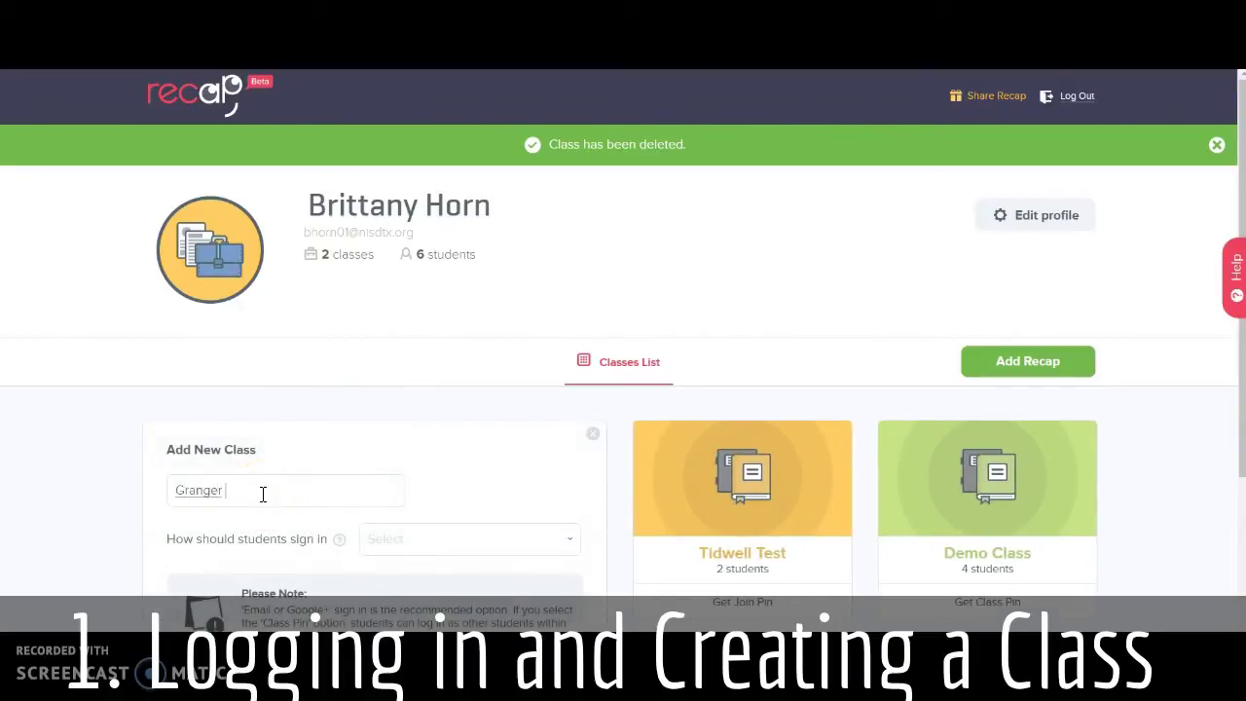
pyautogui.click(455, 543)
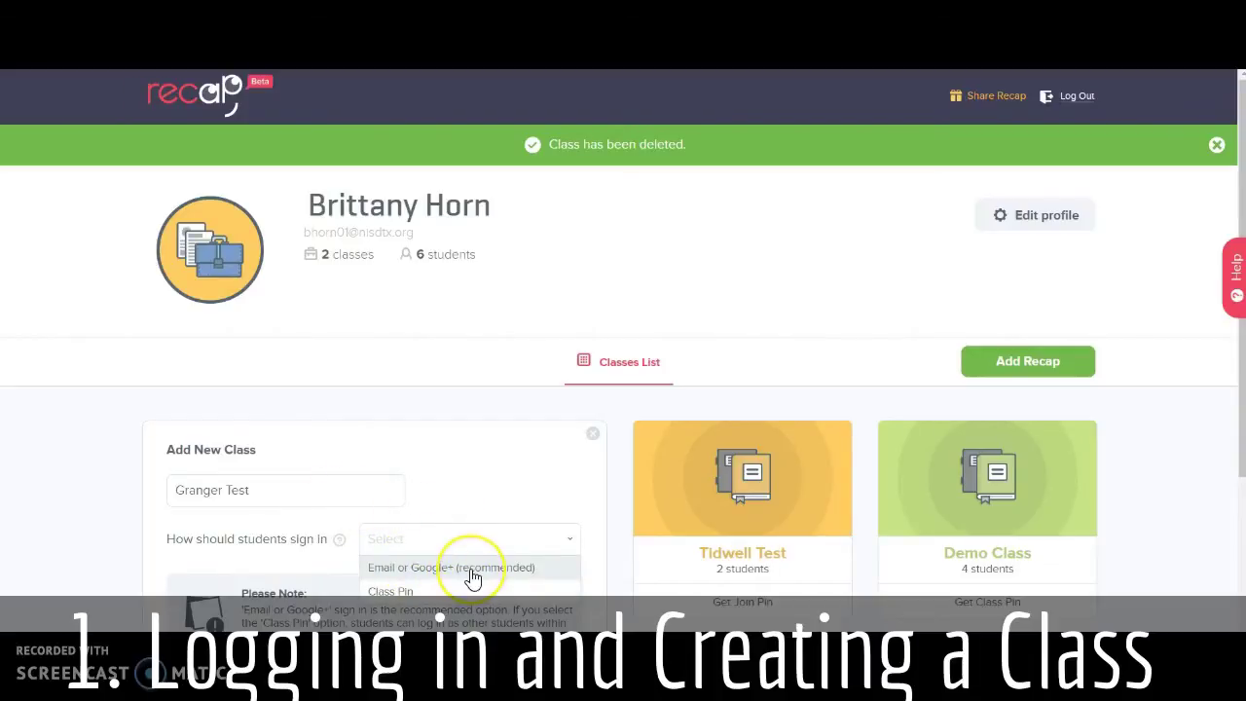
pyautogui.click(472, 579)
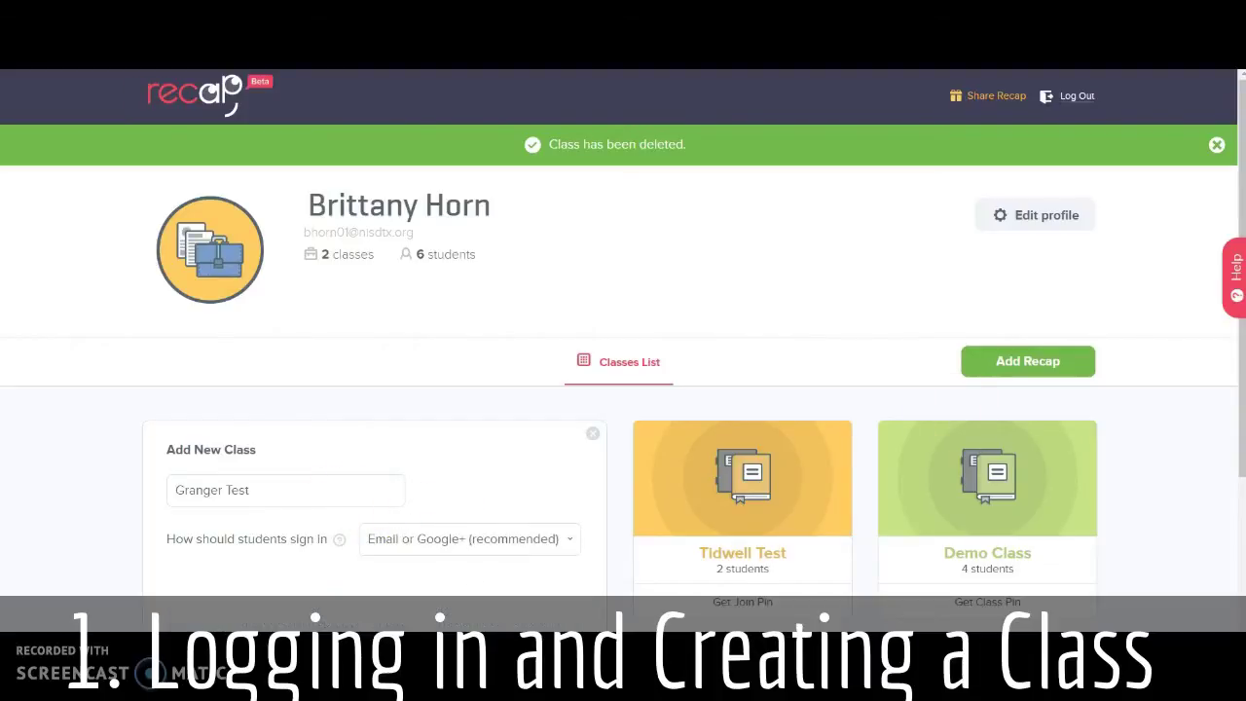
pyautogui.moveTo(1241, 353); pyautogui.dragTo(1217, 516)
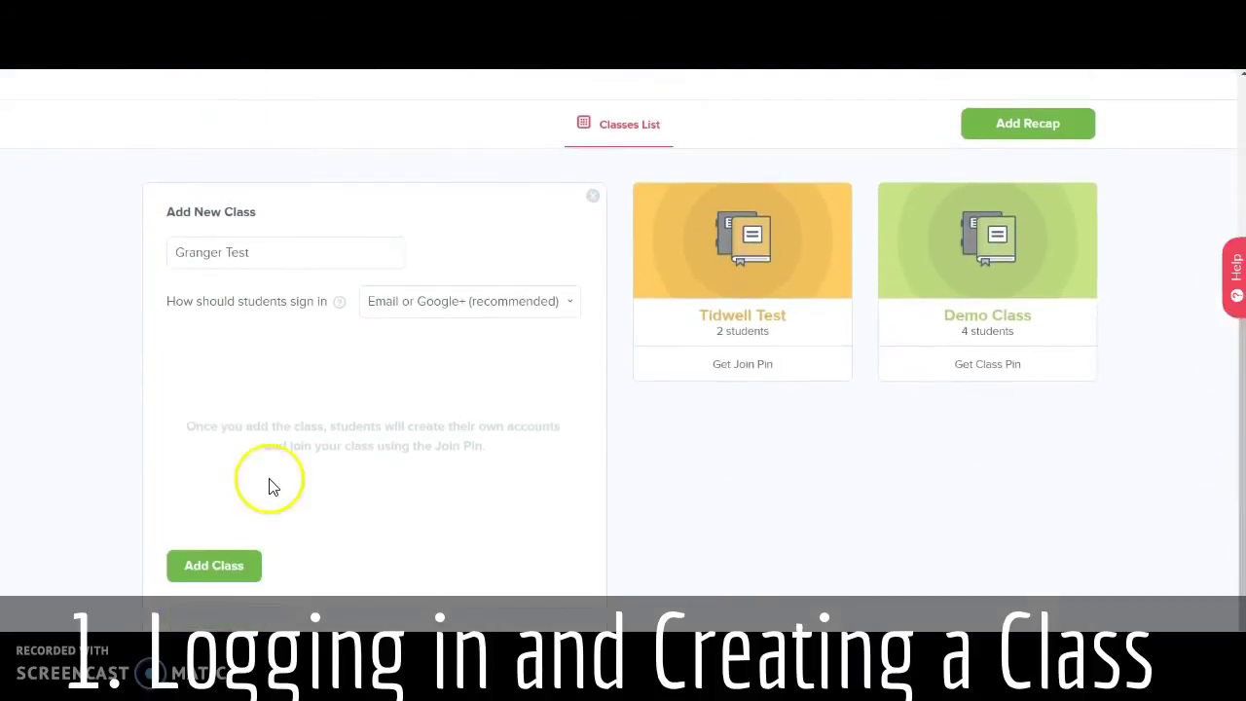
pyautogui.click(218, 564)
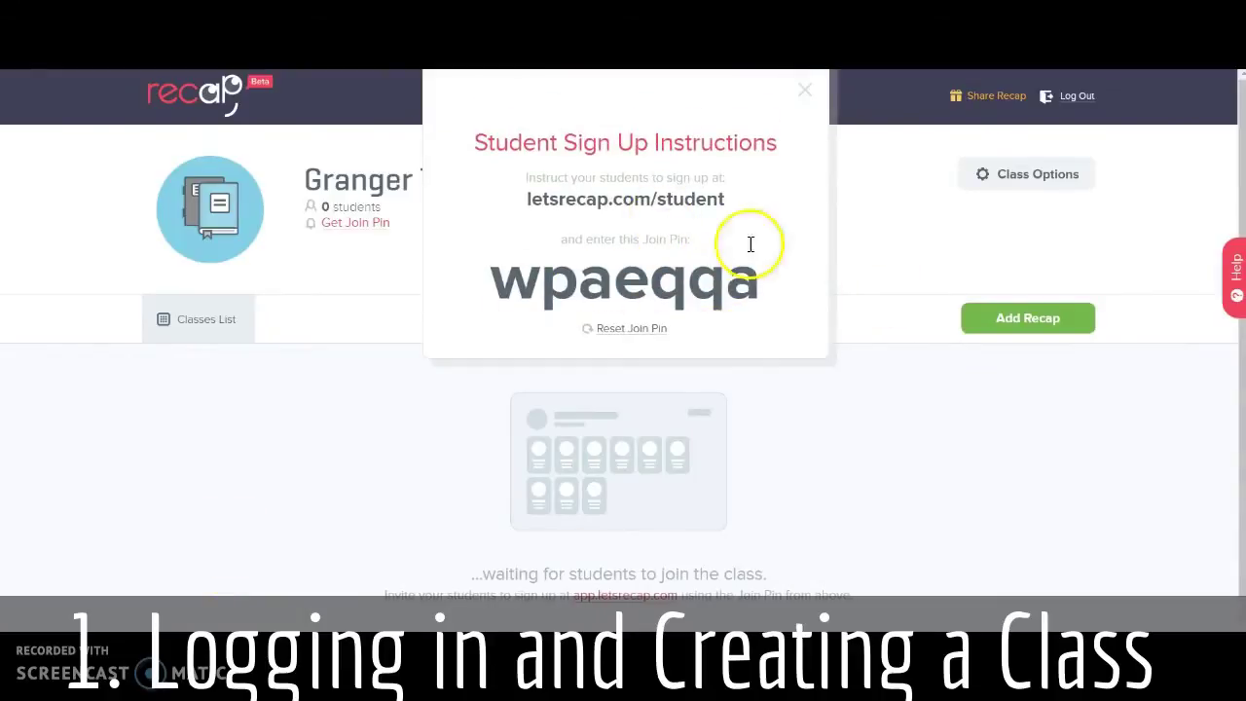
pyautogui.click(804, 90)
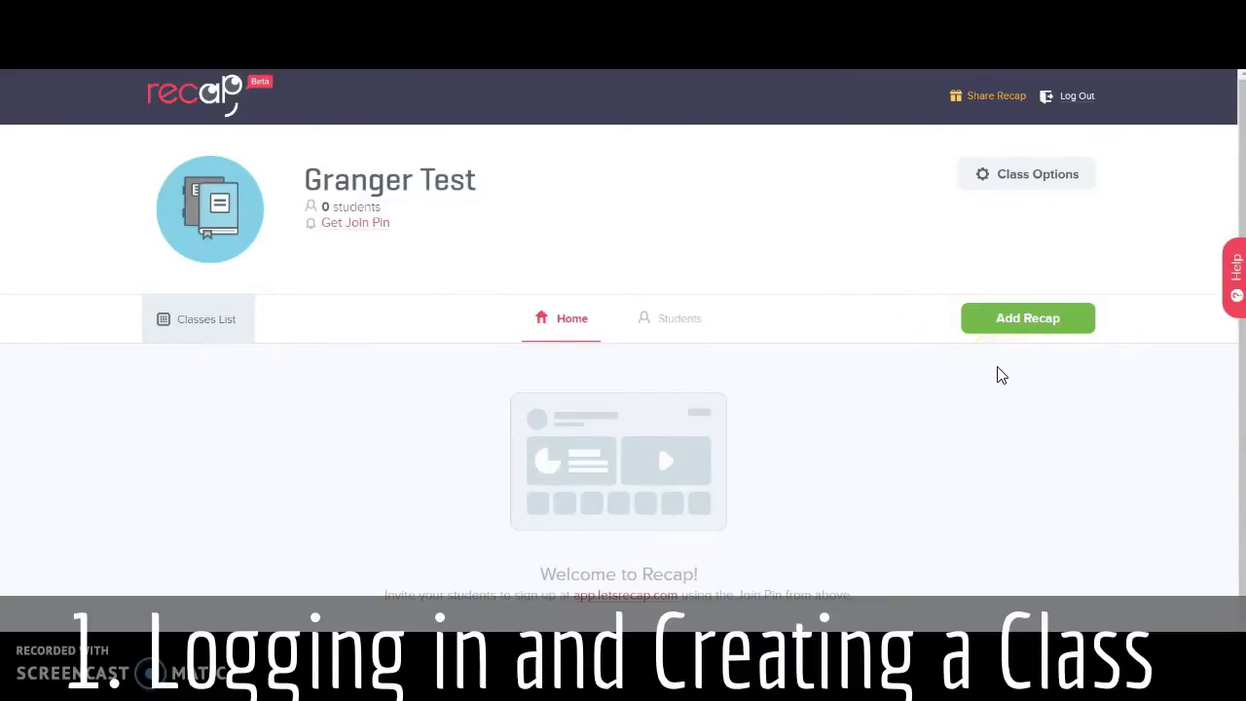
# Switch to the student Recap window and sign in as a student by email with a Google account.
pyautogui.moveTo(461, 684)
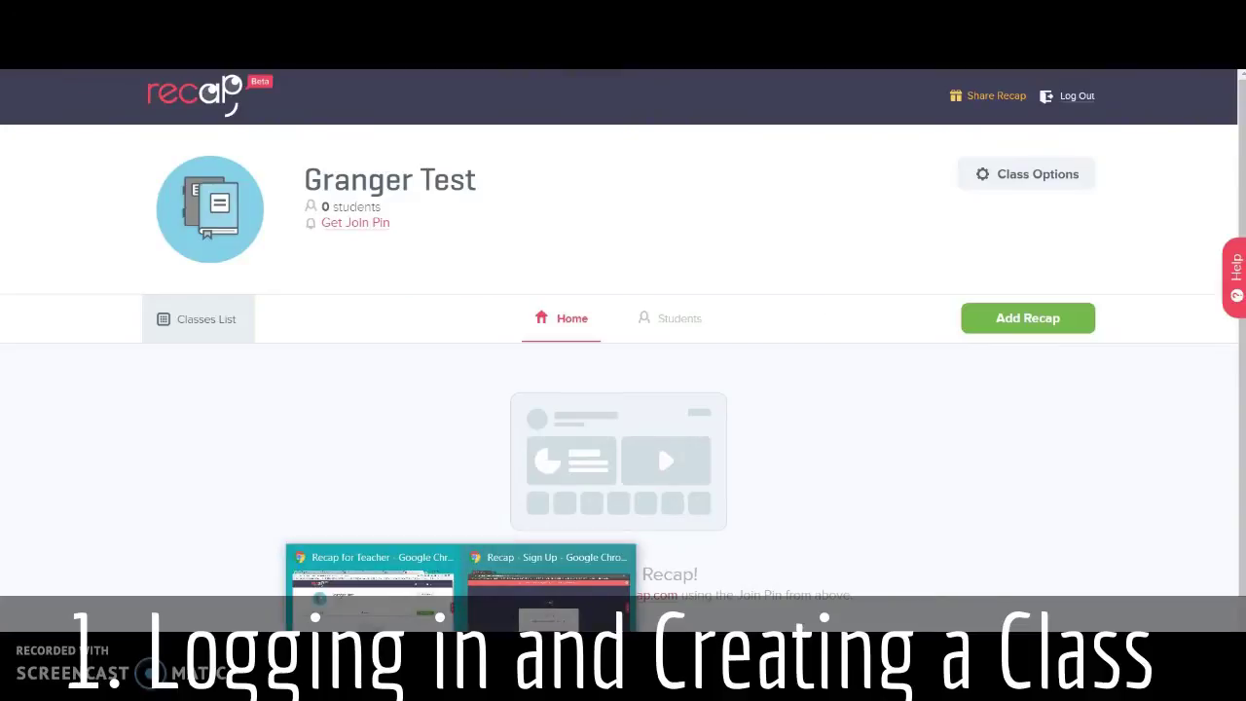
pyautogui.click(548, 594)
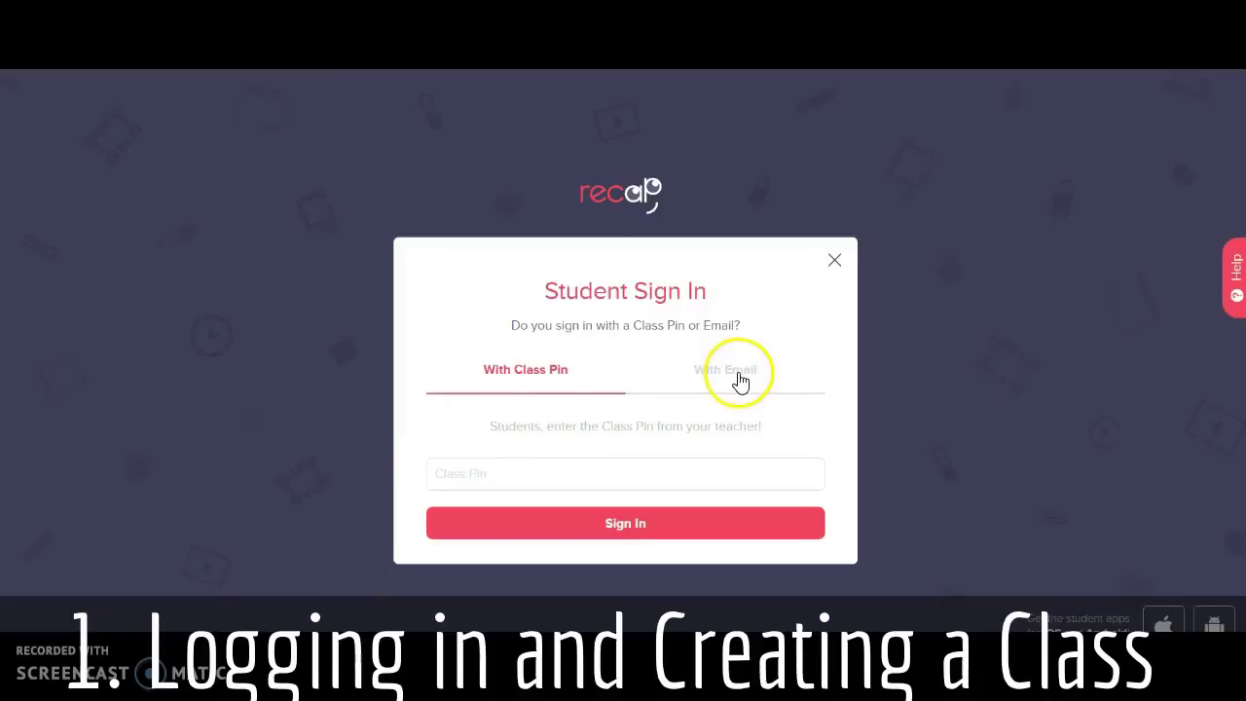
pyautogui.click(740, 372)
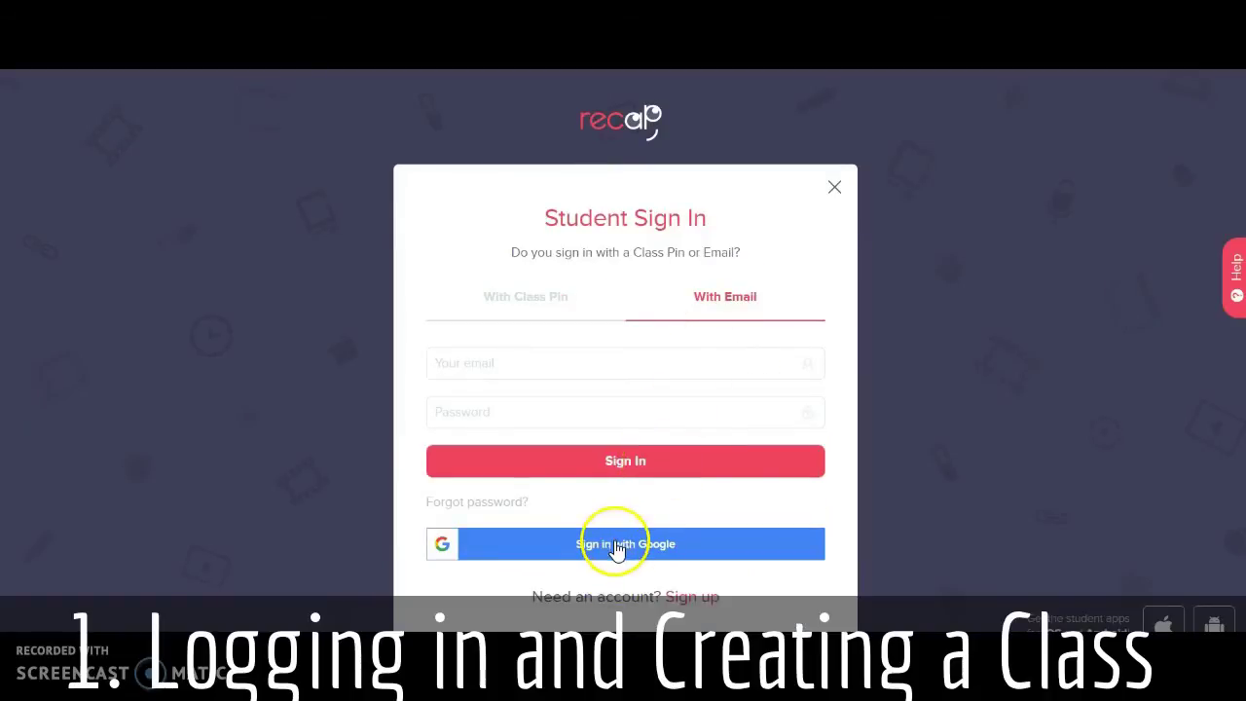
pyautogui.click(617, 548)
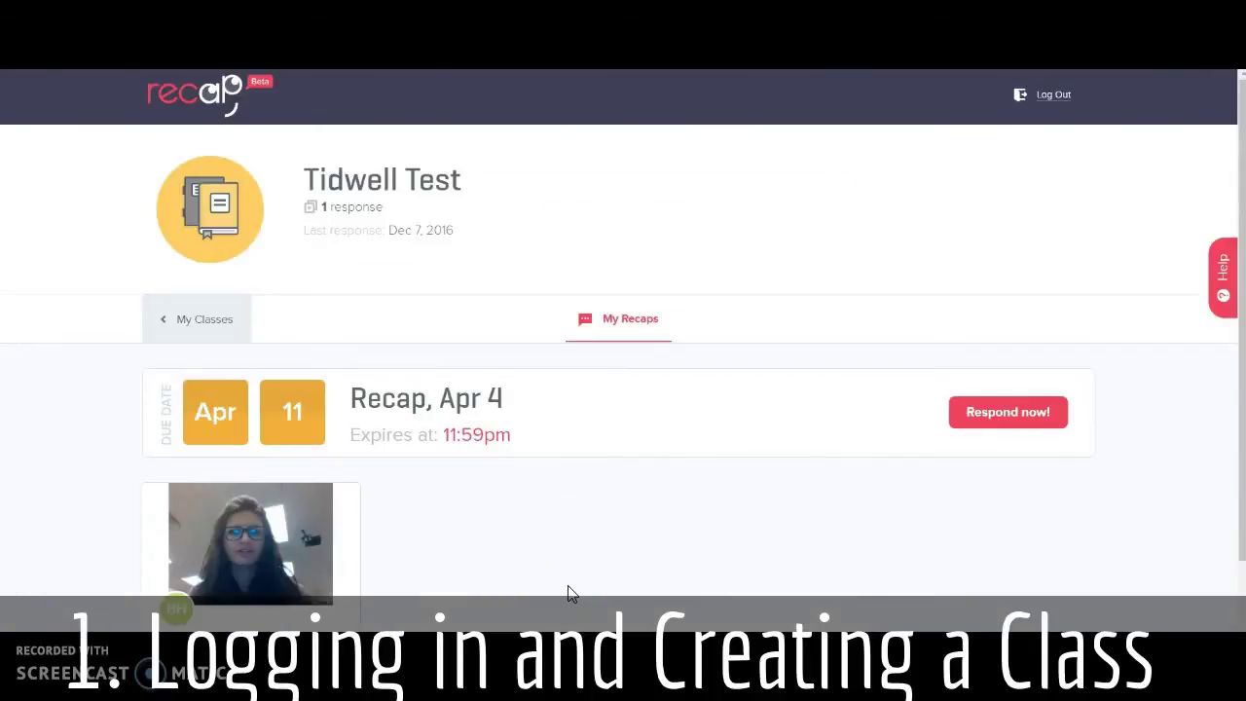
# Open the form for joining a new class in the student account, and copy the Granger Test Join Pin from the teacher window.
pyautogui.click(179, 331)
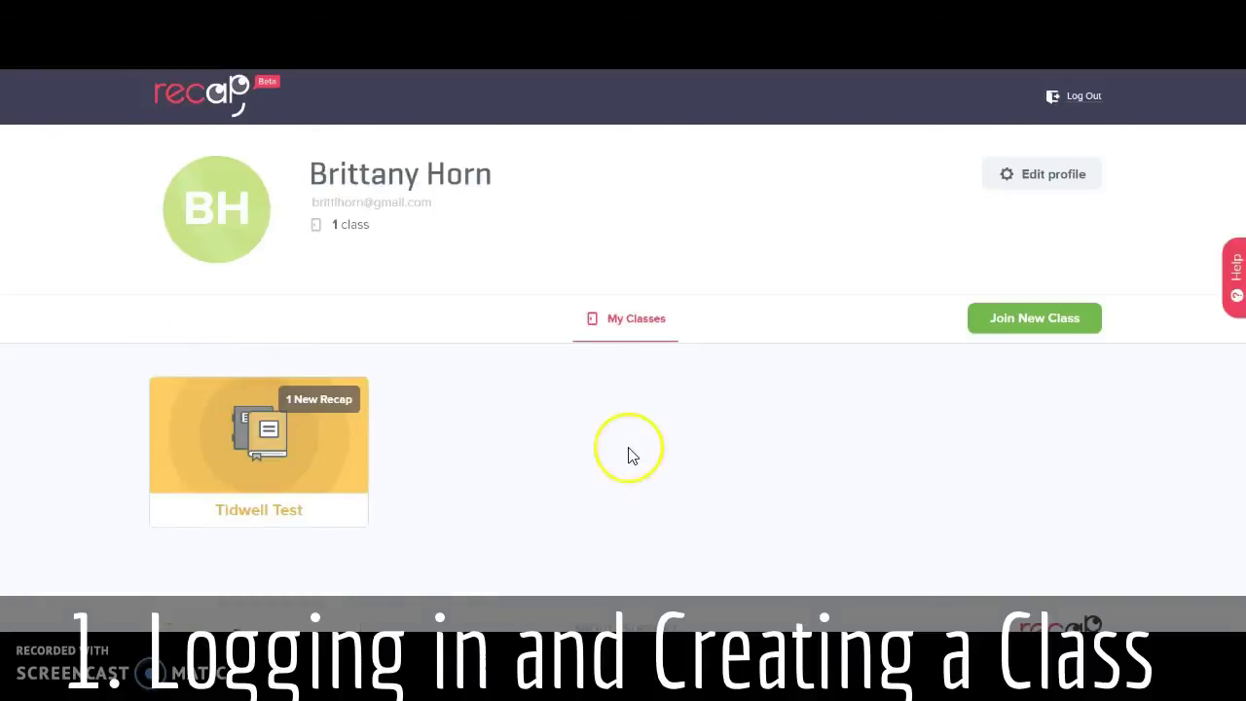
pyautogui.click(1033, 321)
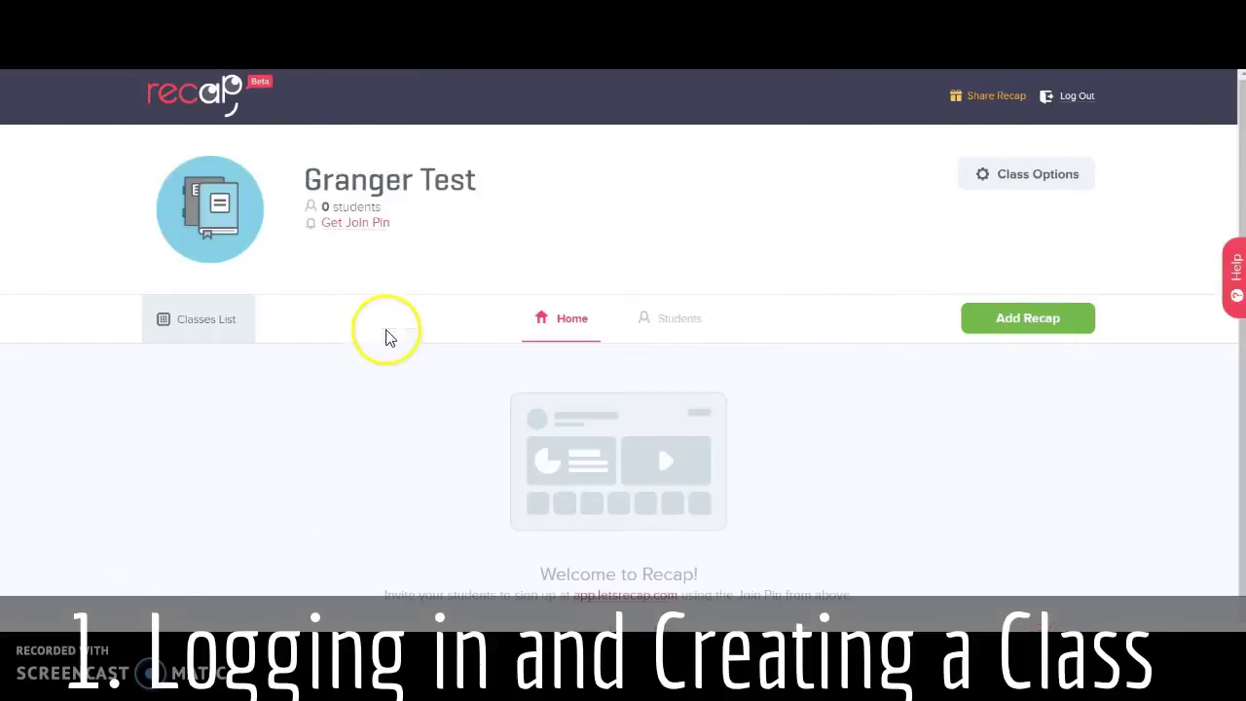
pyautogui.click(358, 225)
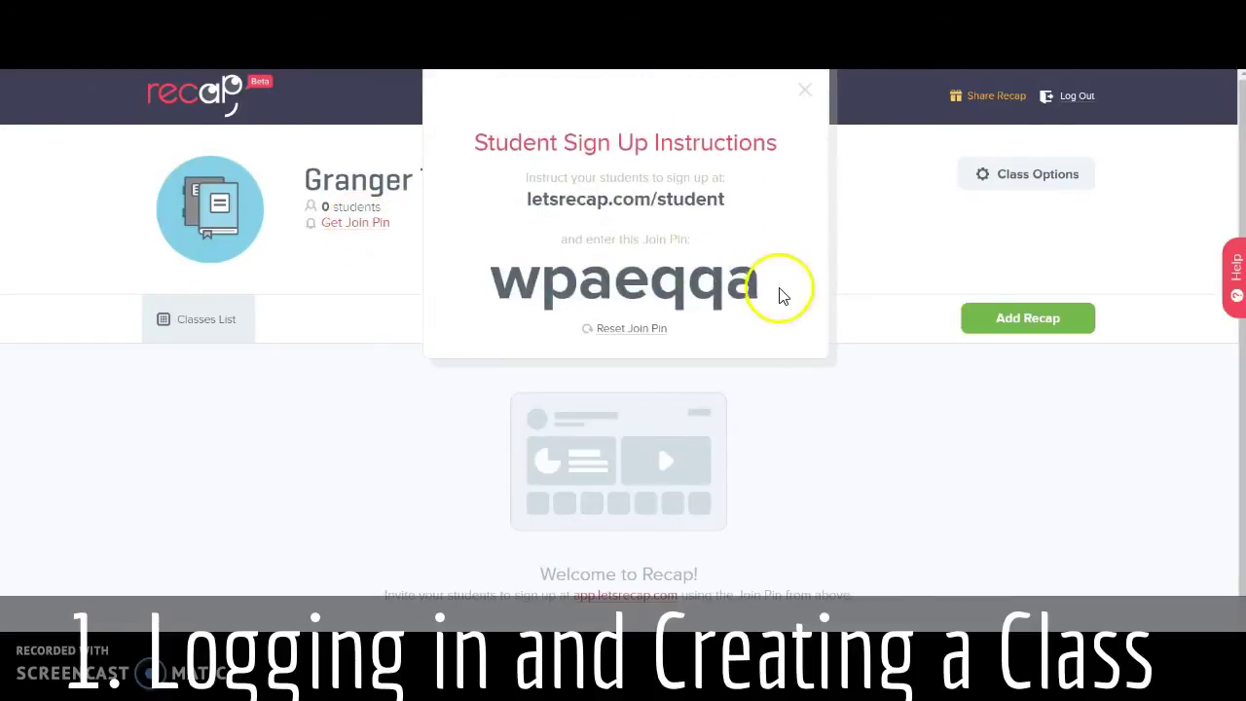
pyautogui.moveTo(787, 290); pyautogui.dragTo(490, 286)
pyautogui.hotkey('ctrl', 'c')
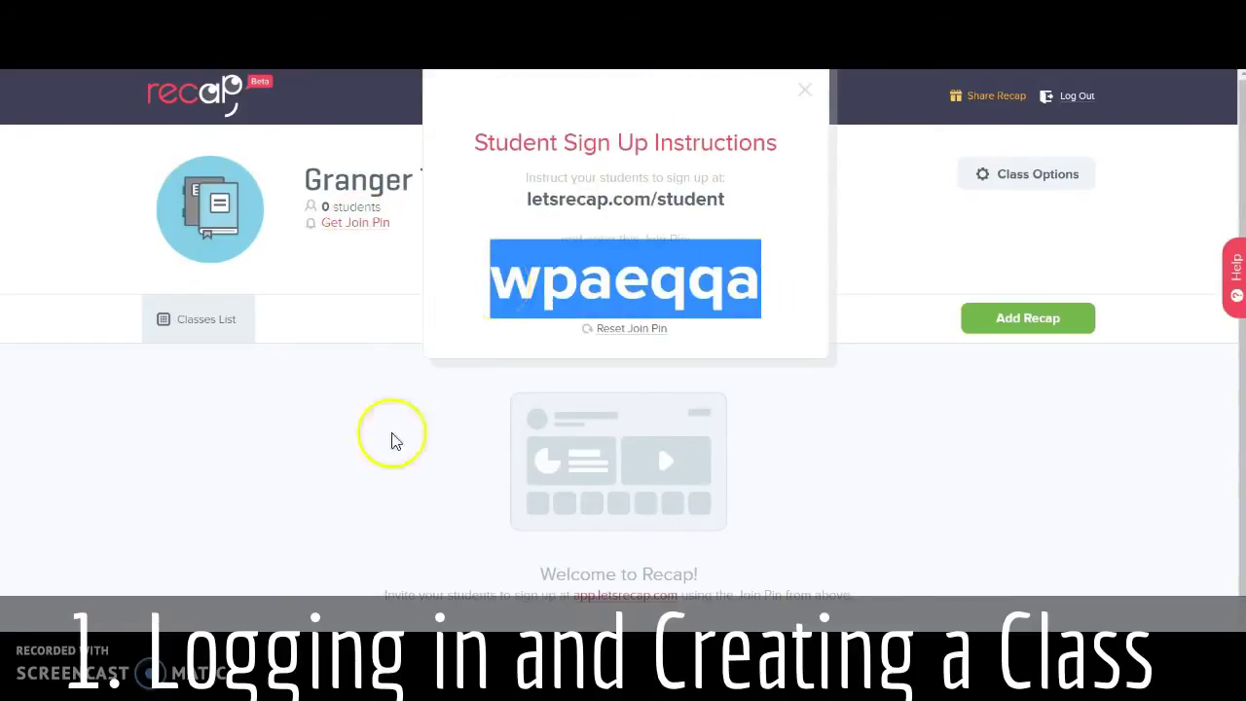
# Paste the Join Pin in the student account to join the class, and open Granger Test.
pyautogui.click(556, 584)
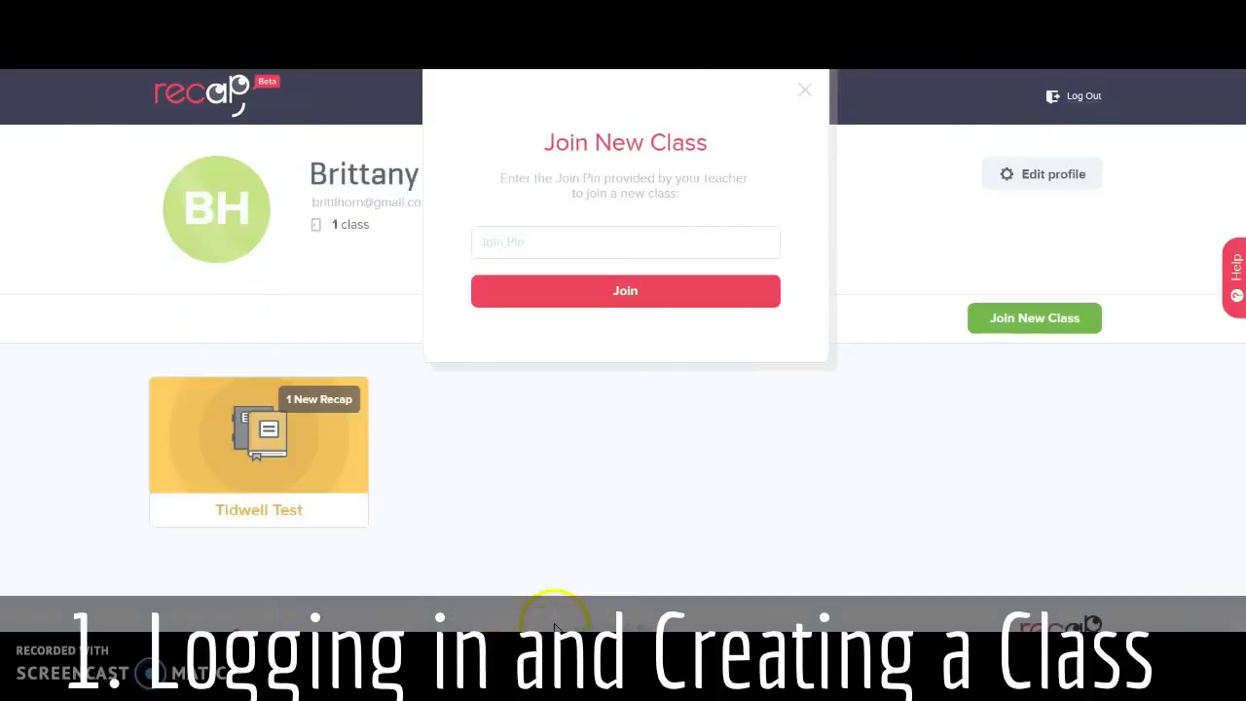
pyautogui.click(565, 253)
pyautogui.hotkey('ctrl', 'v')
pyautogui.click(574, 297)
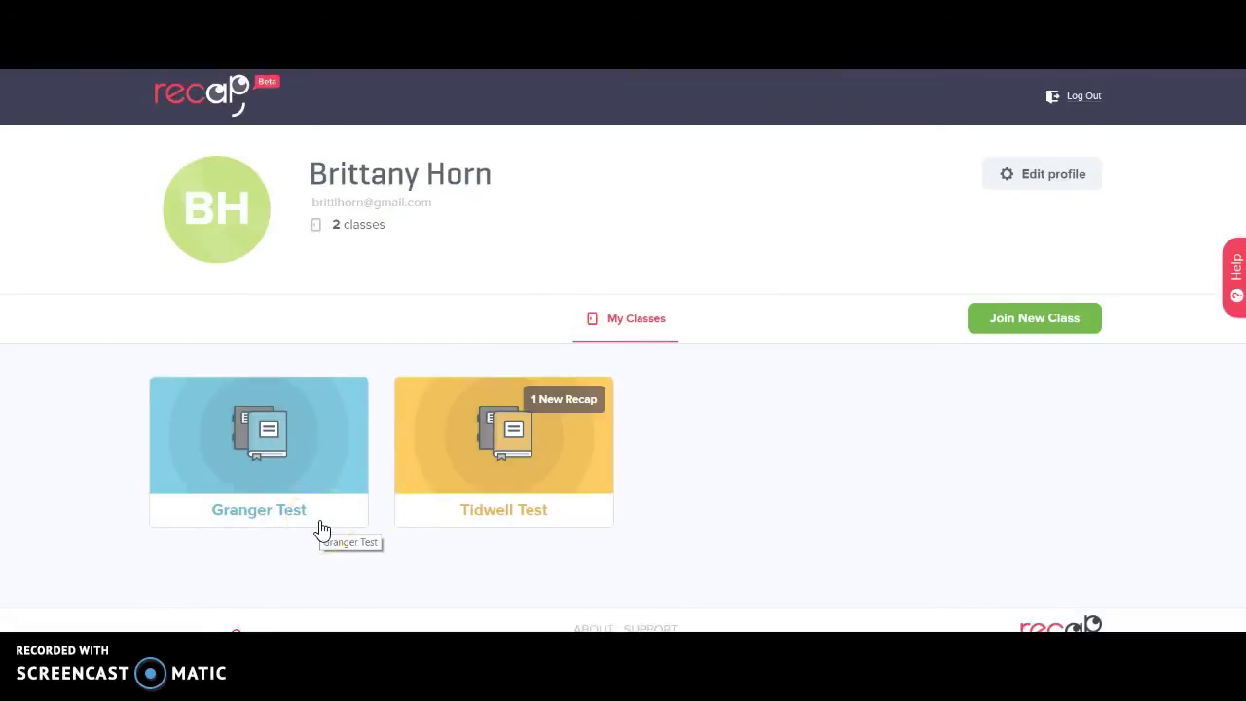
pyautogui.click(288, 454)
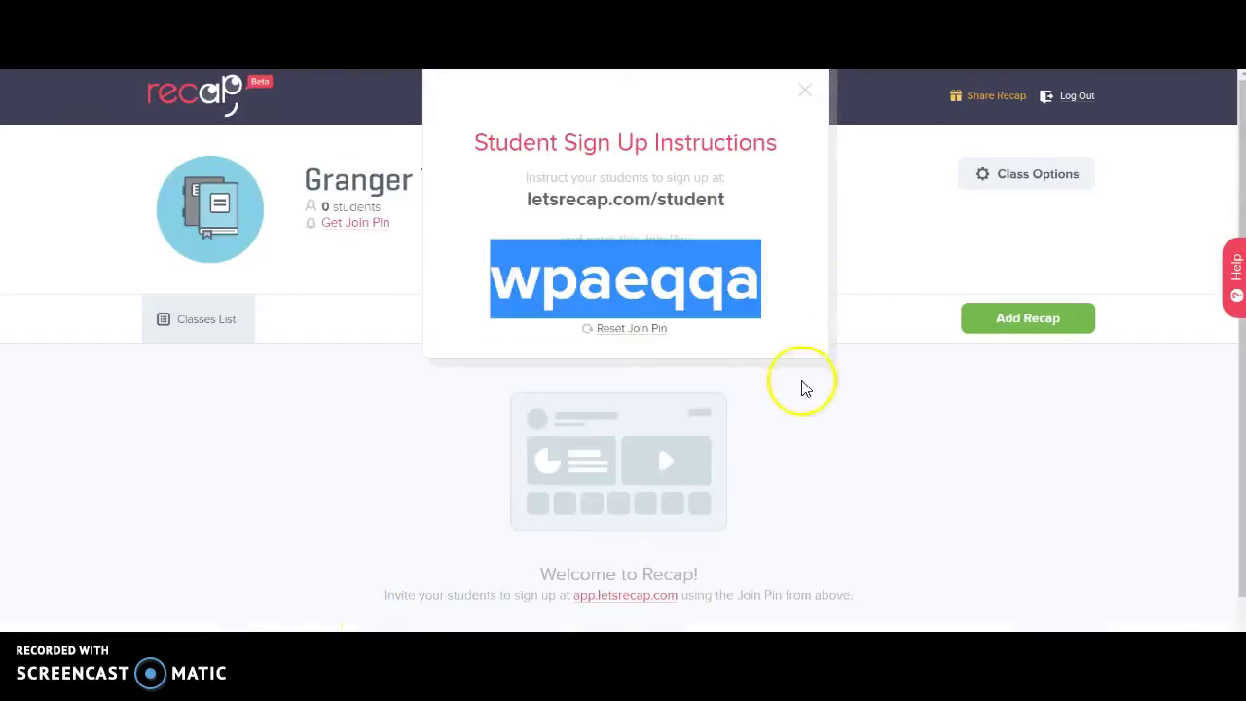
# Close the sign-up instructions in the teacher window and start a new recap with a first question beginning "What did you learn".
pyautogui.click(800, 95)
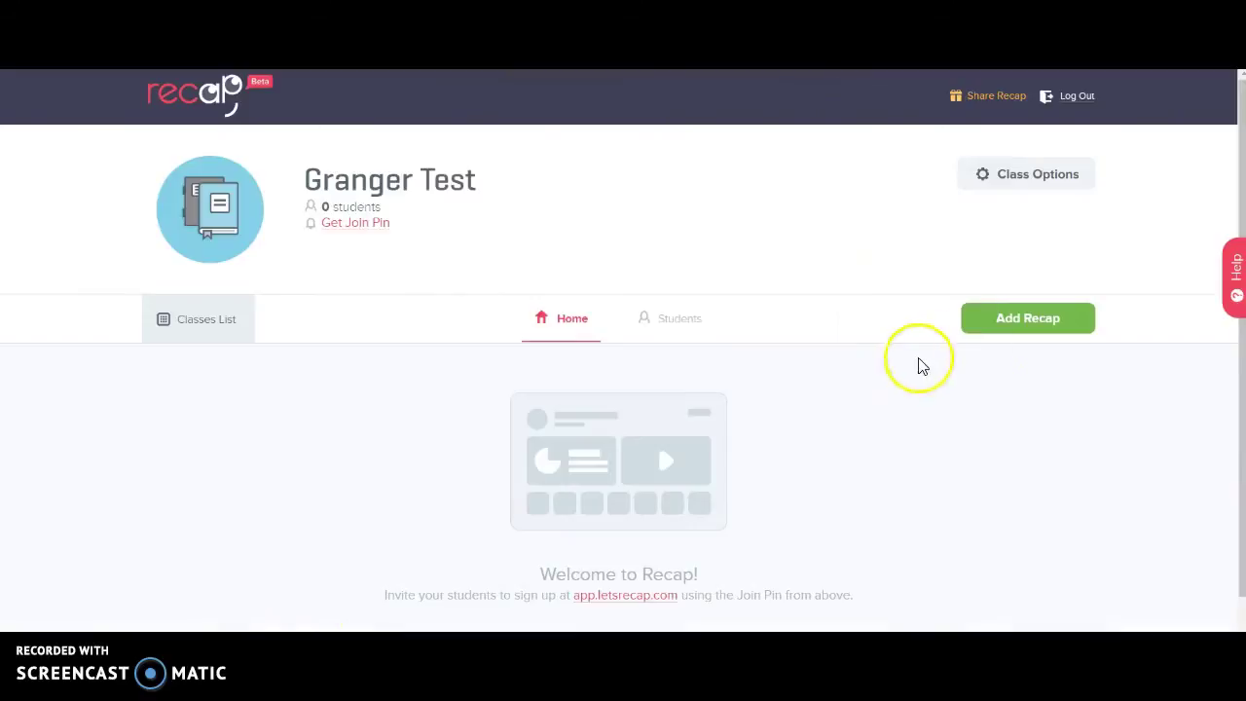
pyautogui.click(1006, 331)
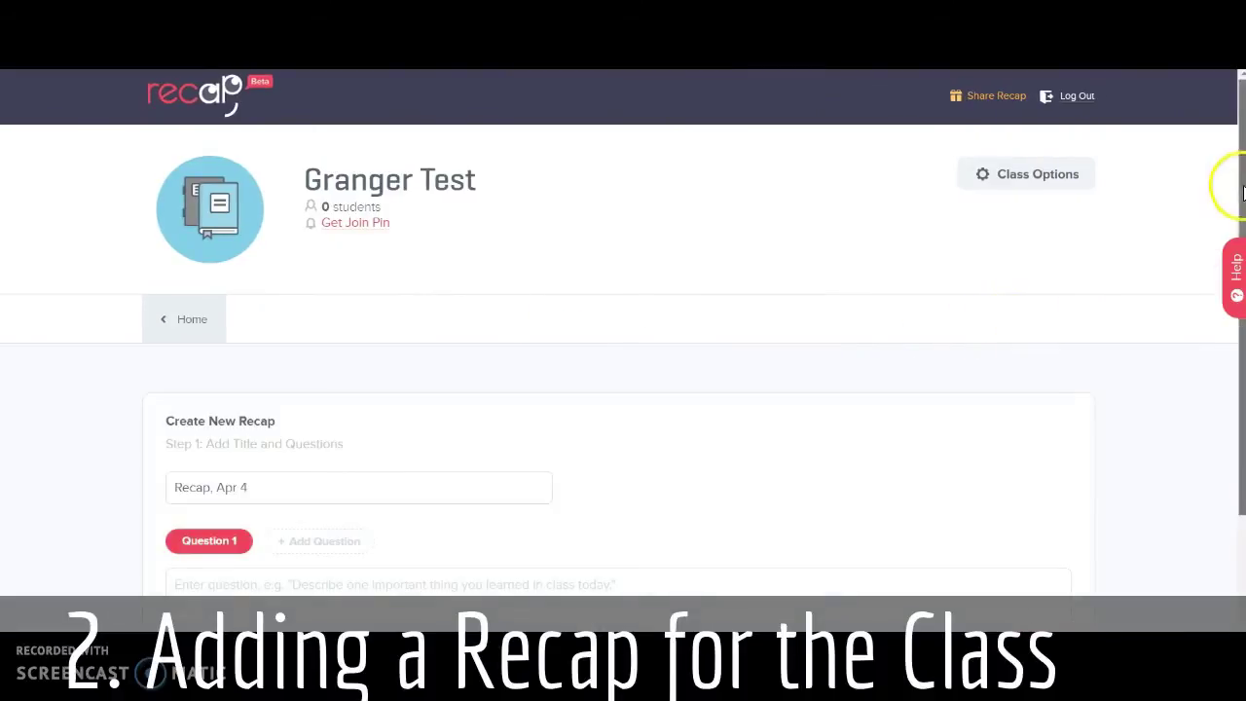
pyautogui.moveTo(1241, 189); pyautogui.dragTo(1240, 359)
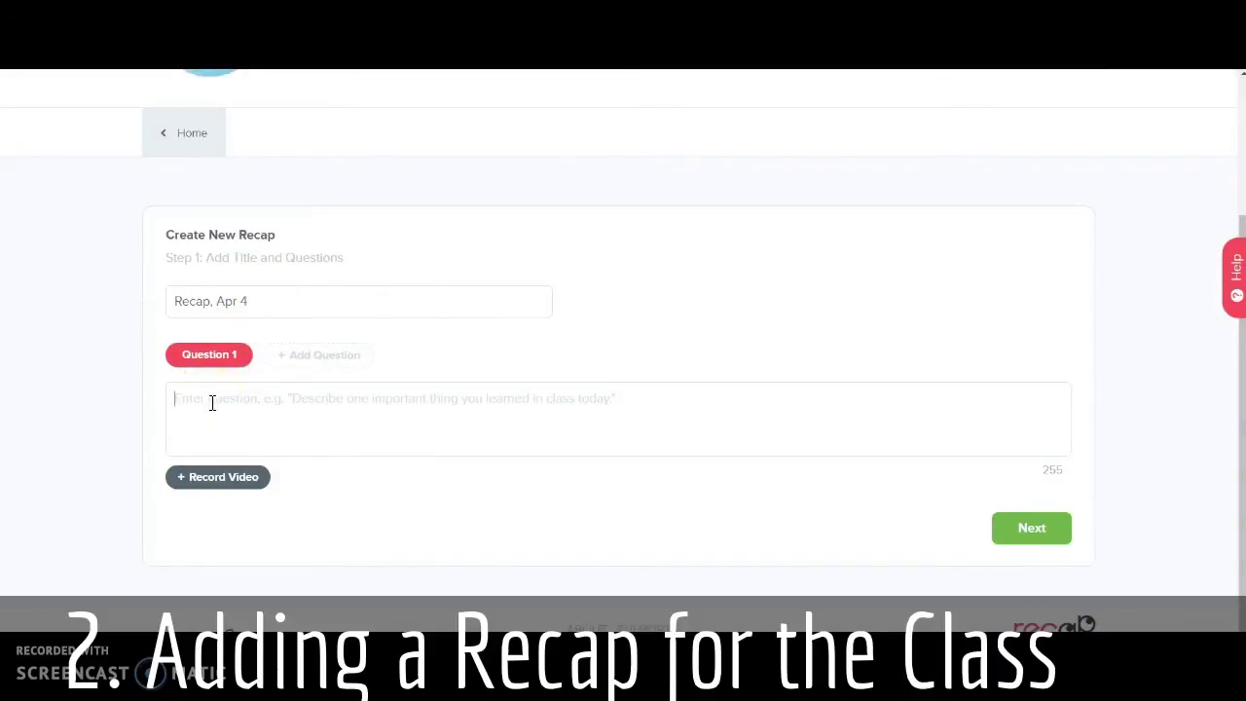
pyautogui.write('wha')
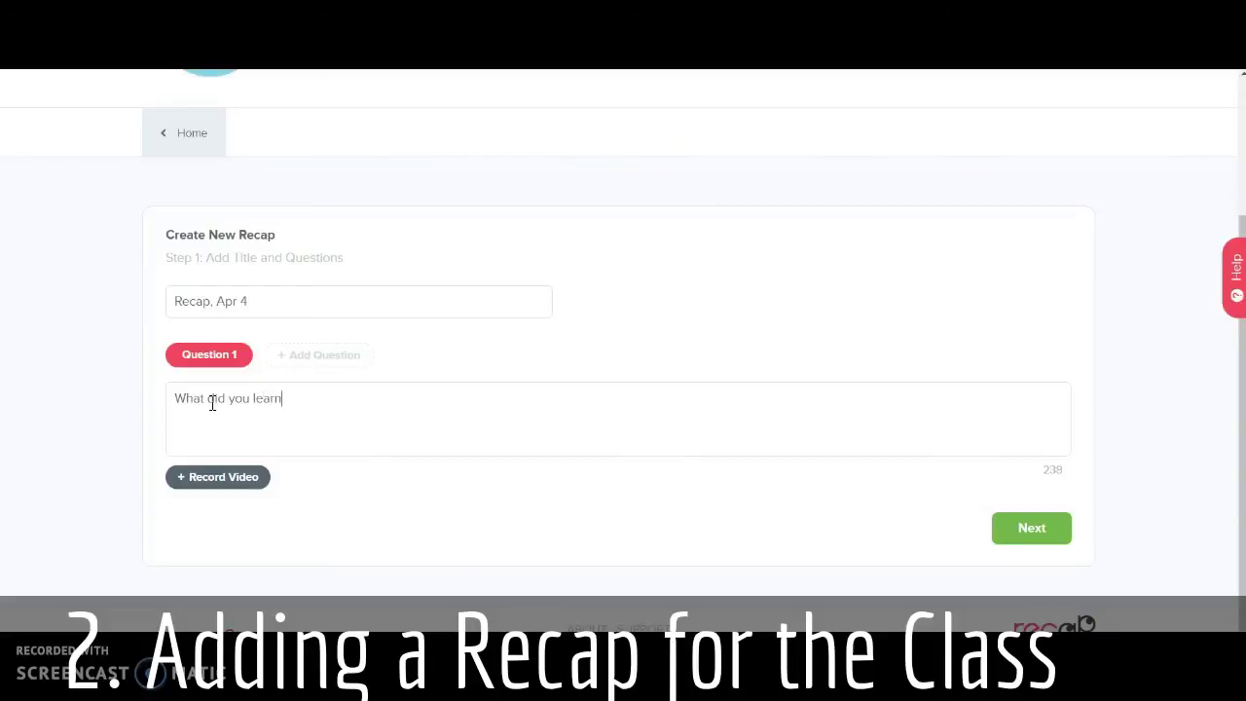
# Add a second question, "What did you struggle with today?", and continue to the recap options.
pyautogui.click(309, 357)
pyautogui.click(382, 406)
pyautogui.write('What did you struggle with today?')
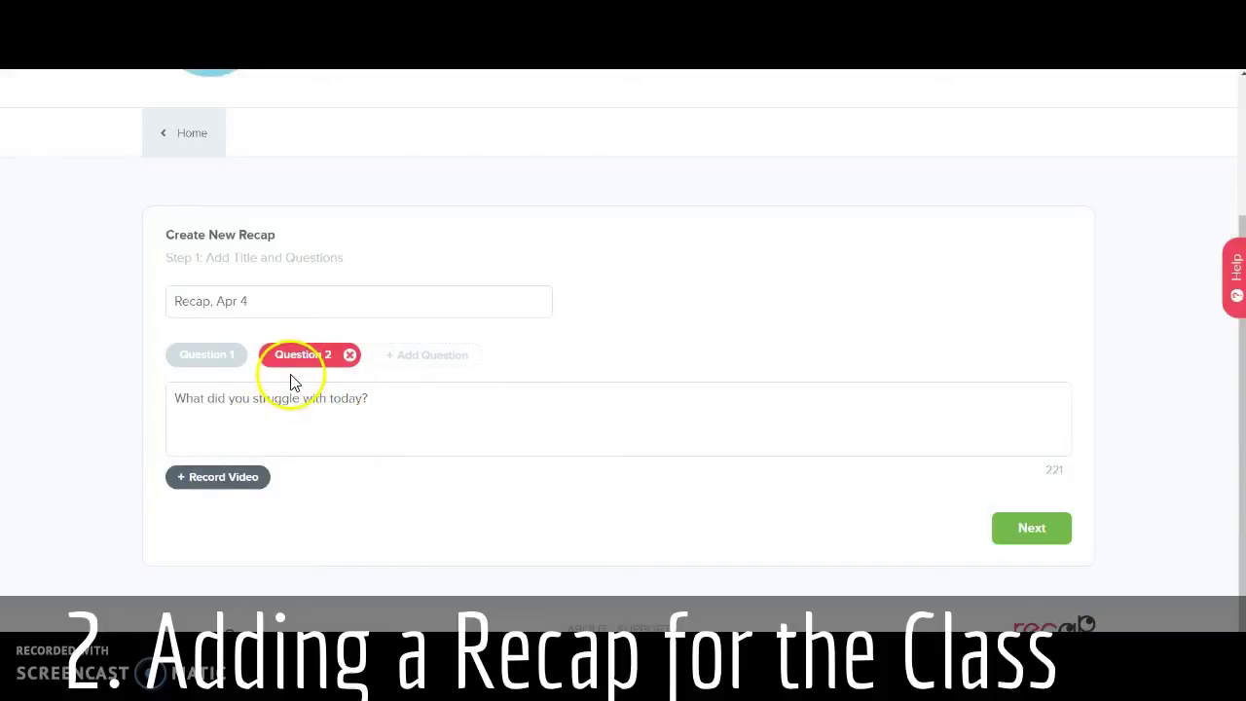
pyautogui.click(1033, 532)
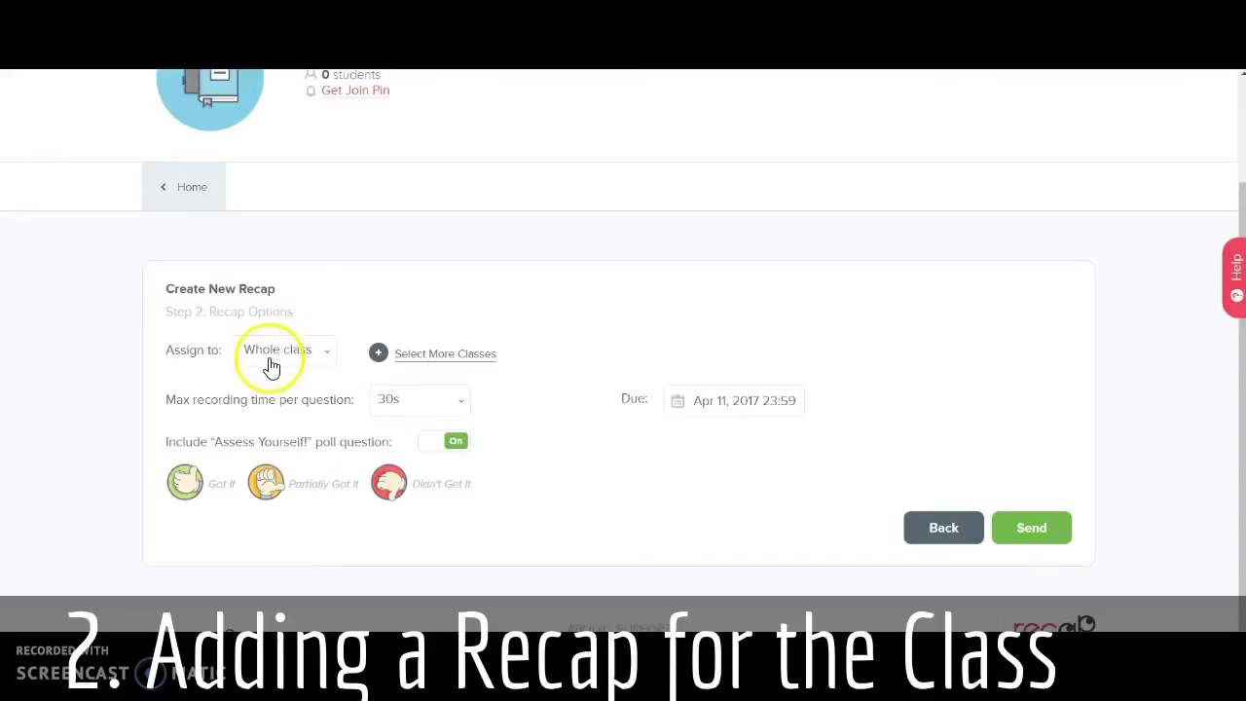
# Assign the recap to the Tidwell Test class as well.
pyautogui.click(386, 350)
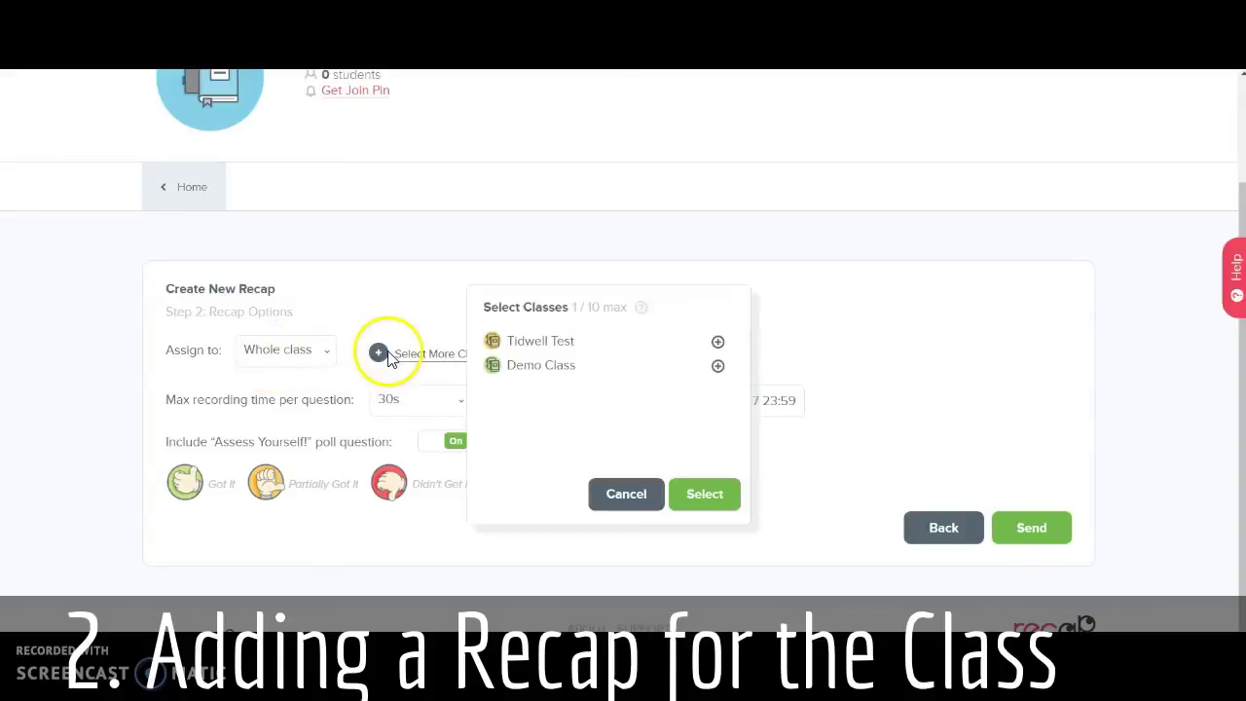
pyautogui.click(545, 342)
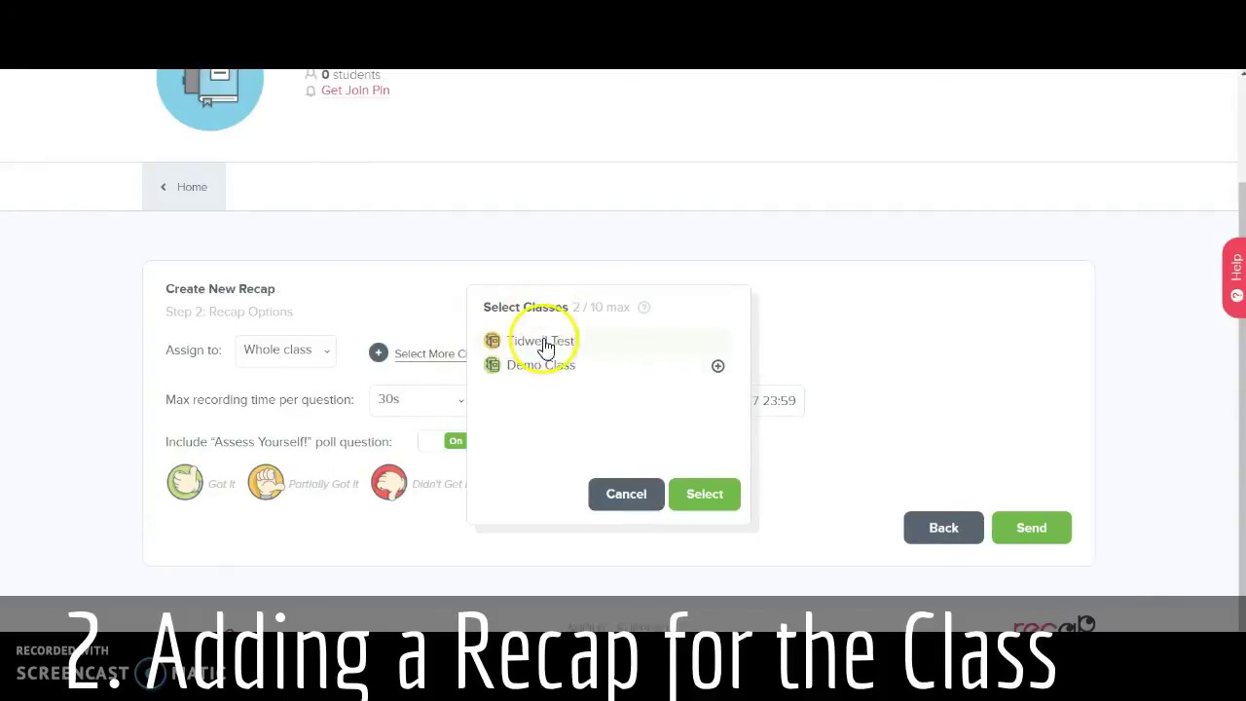
pyautogui.click(693, 501)
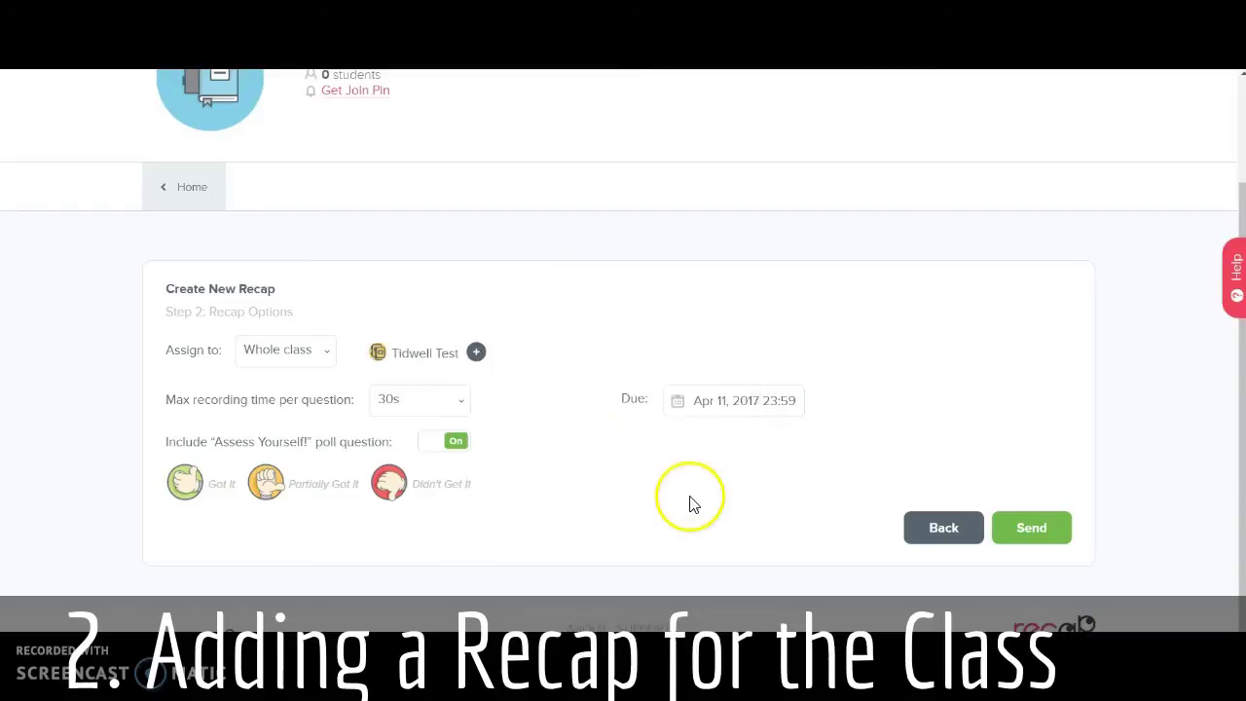
# Choose 30s as the maximum recording time per question and send the recap.
pyautogui.click(403, 404)
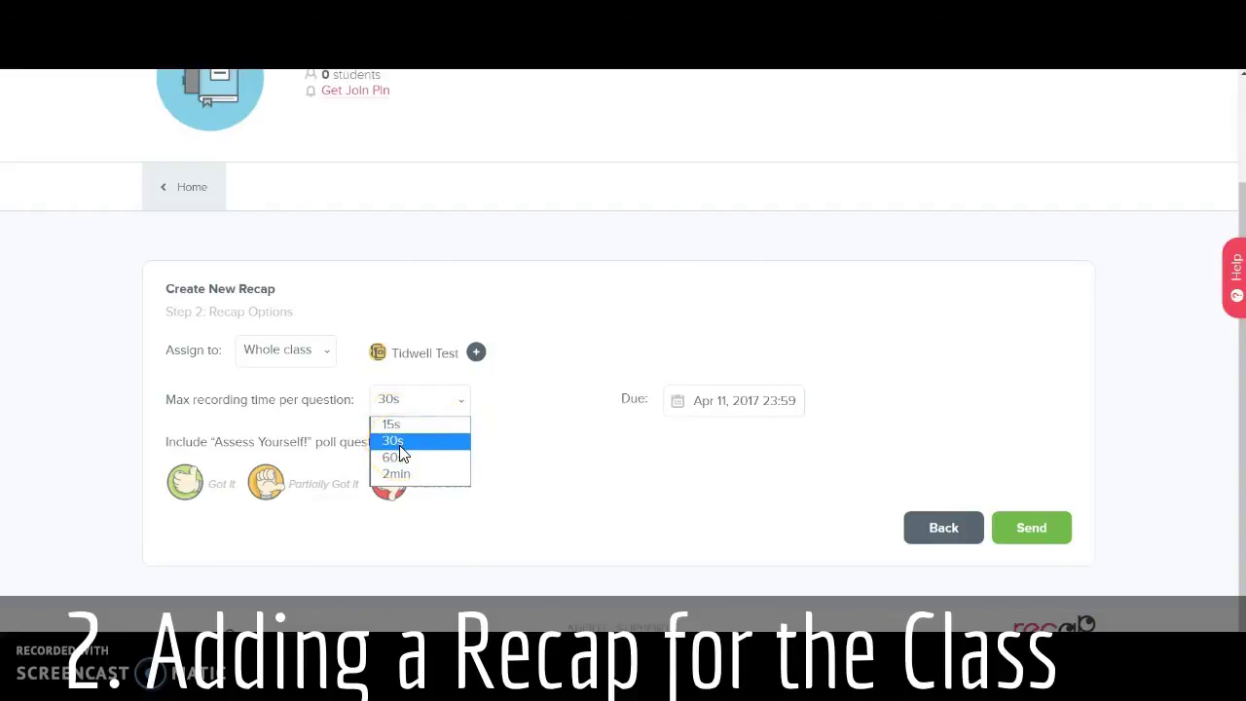
pyautogui.click(400, 446)
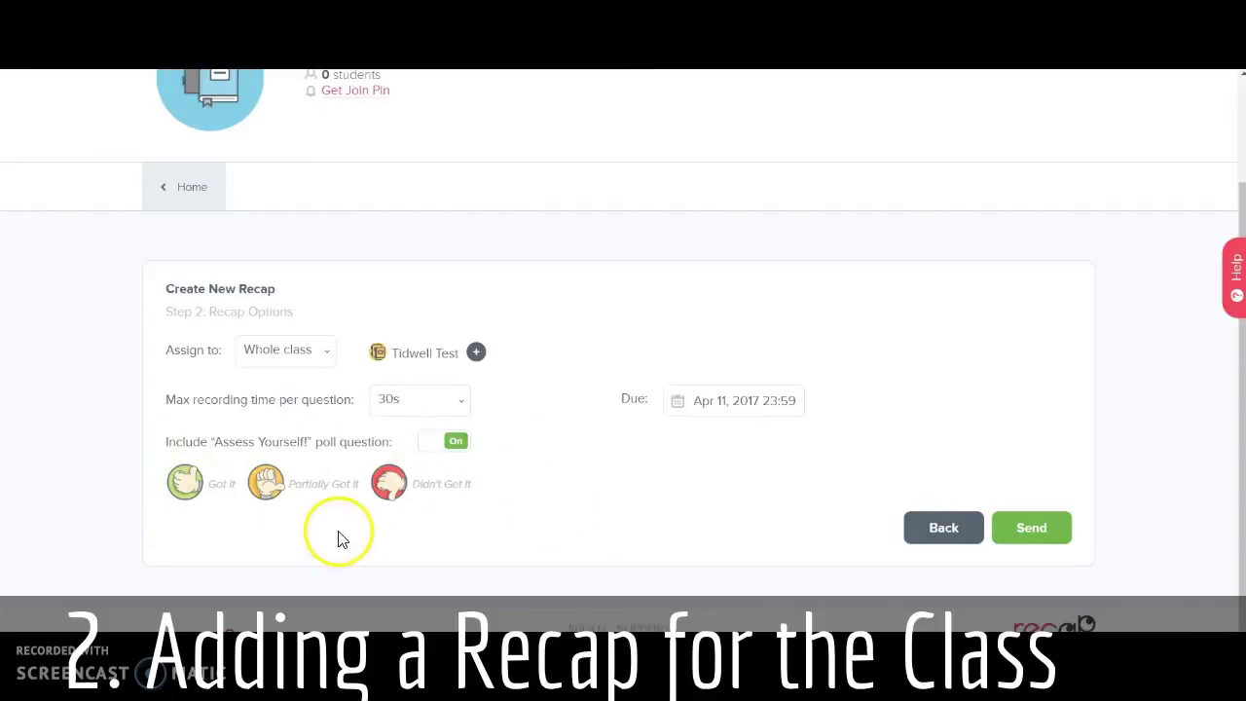
pyautogui.click(1036, 529)
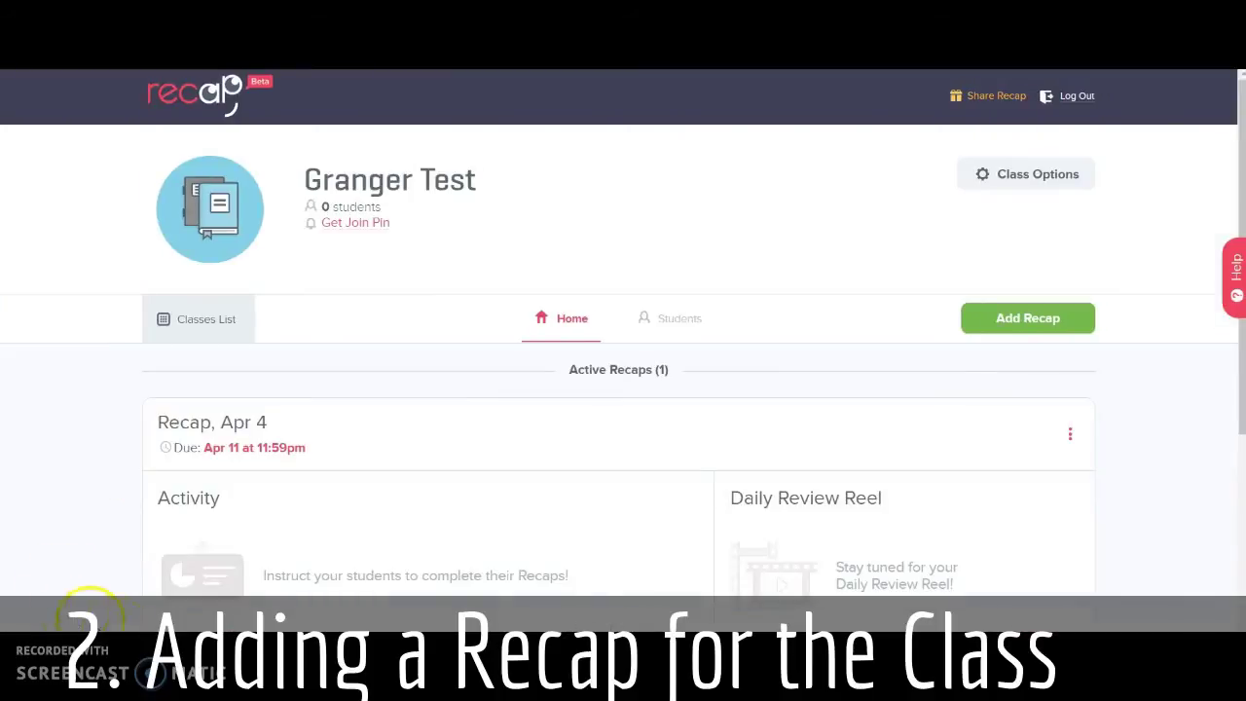
# Switch to the student window and open the Tidwell Test class to view its assigned recaps.
pyautogui.moveTo(457, 671)
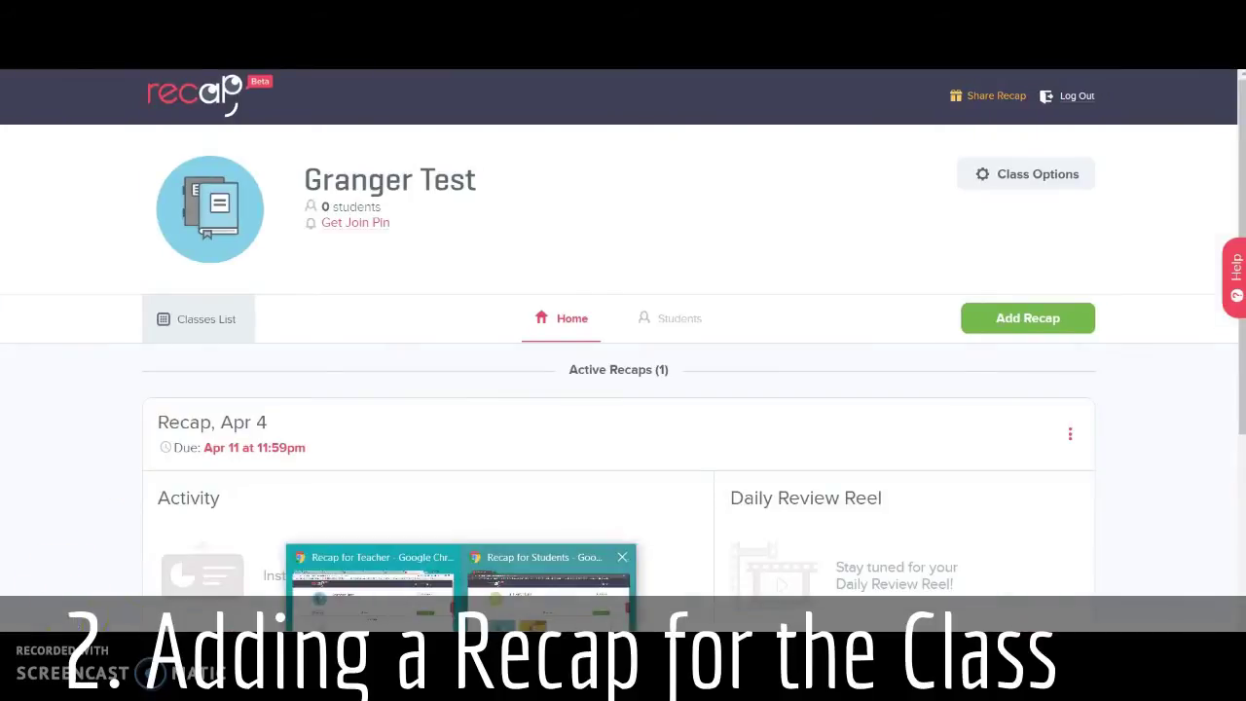
pyautogui.click(530, 572)
pyautogui.click(514, 500)
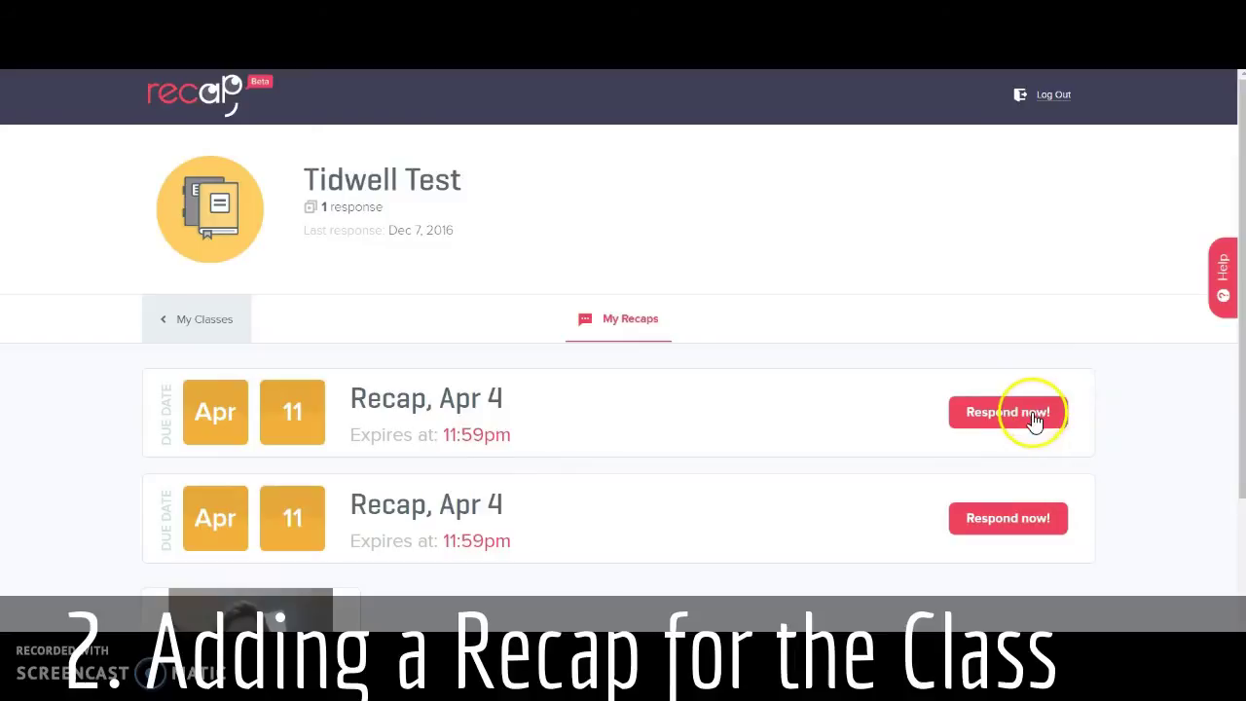
# Start responding to the first assigned recap and record a video answer to Question 1, "What did you learn today?".
pyautogui.click(997, 416)
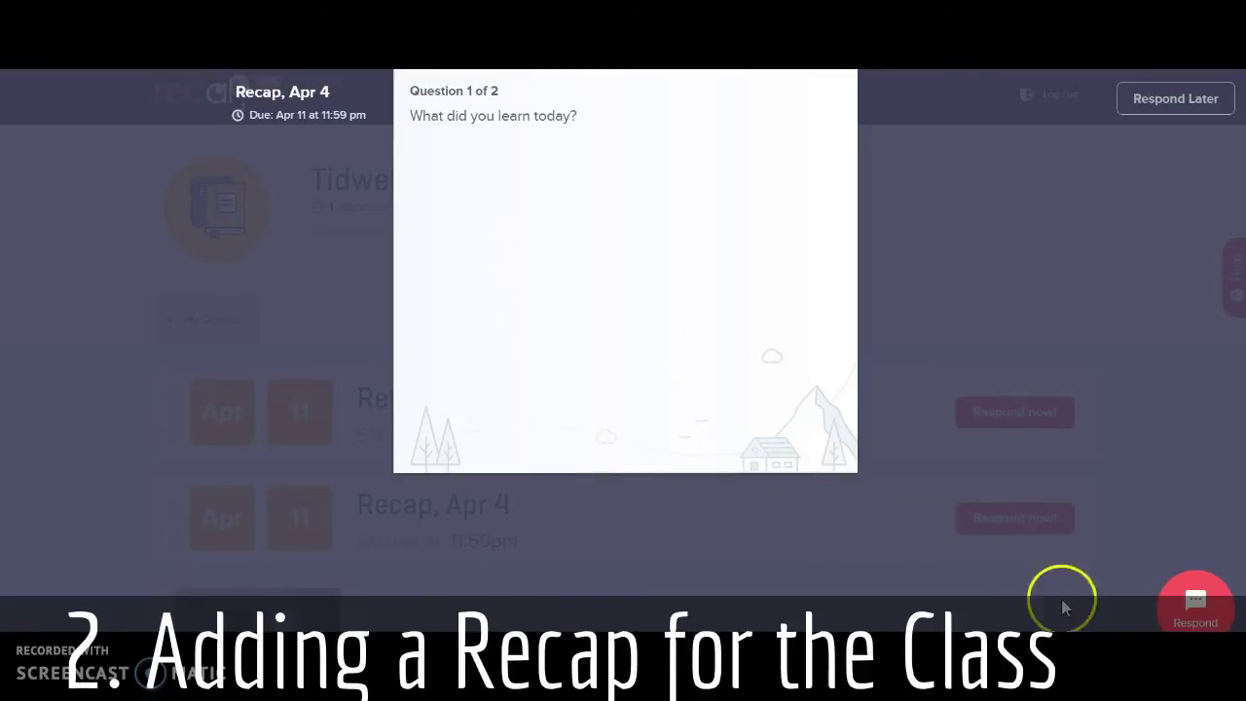
pyautogui.click(1195, 600)
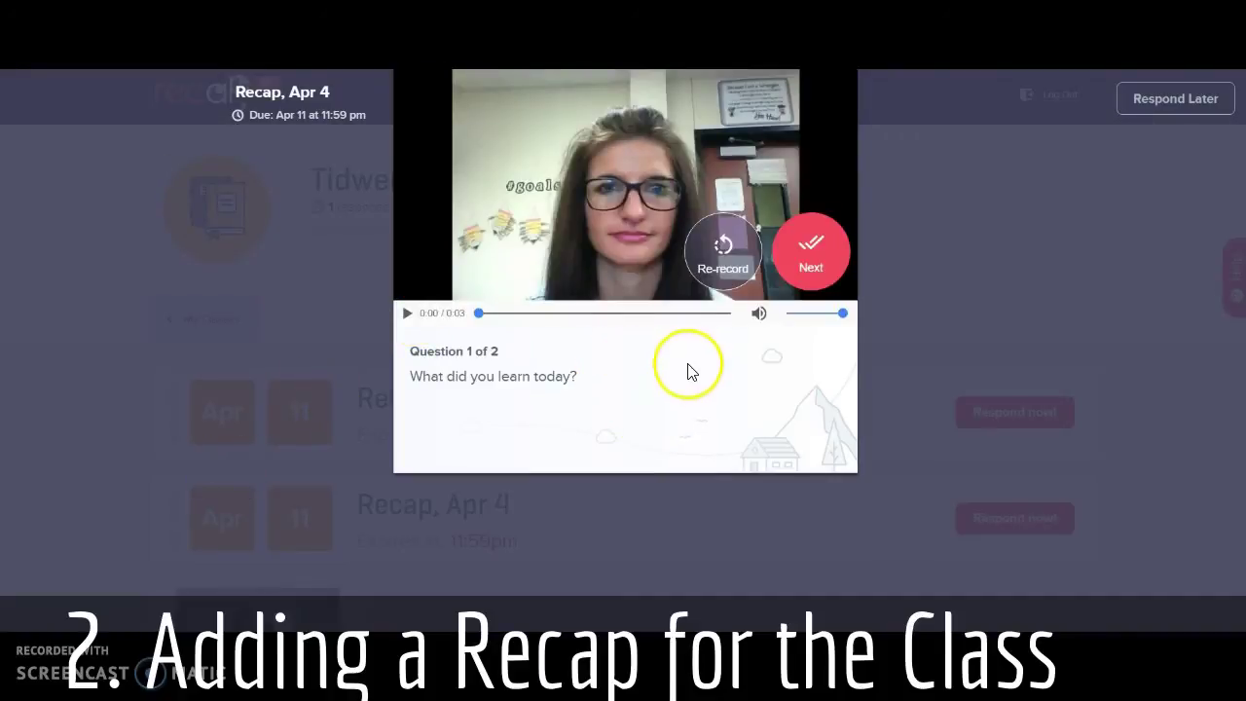
pyautogui.click(810, 264)
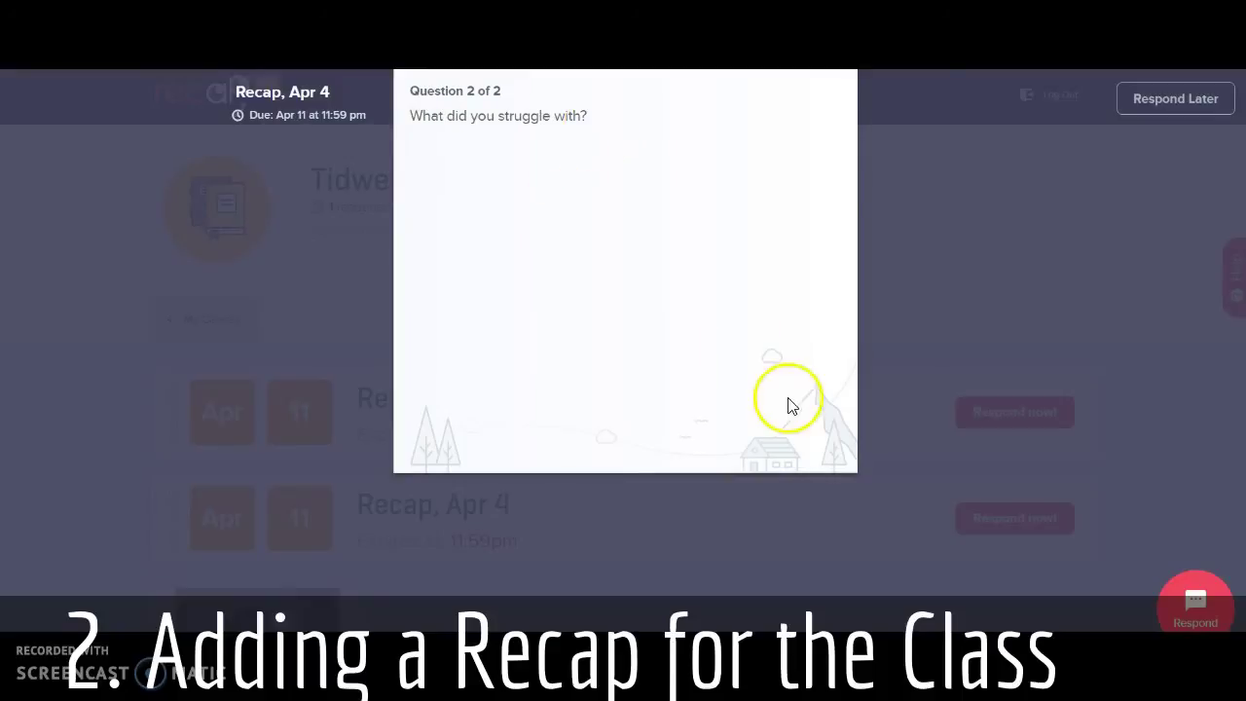
# Record a video answer to Question 2, "What did you struggle with?", and self-assess as "Got It!".
pyautogui.click(1199, 603)
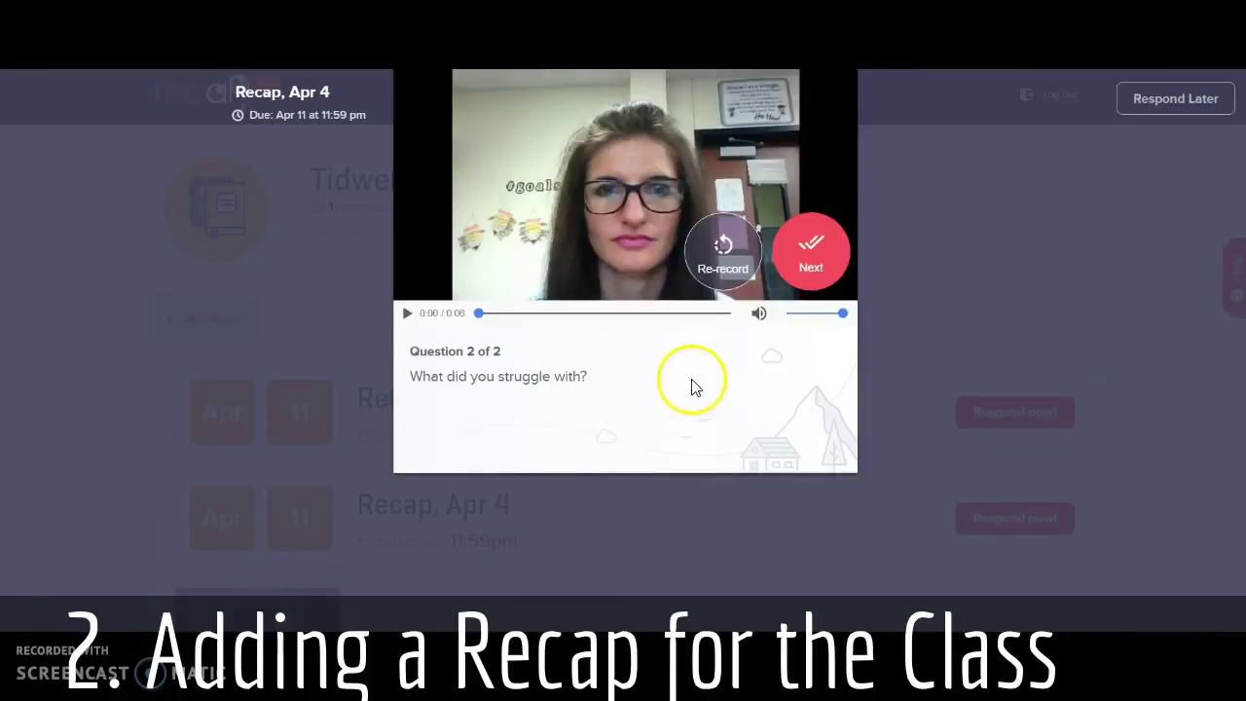
pyautogui.click(825, 261)
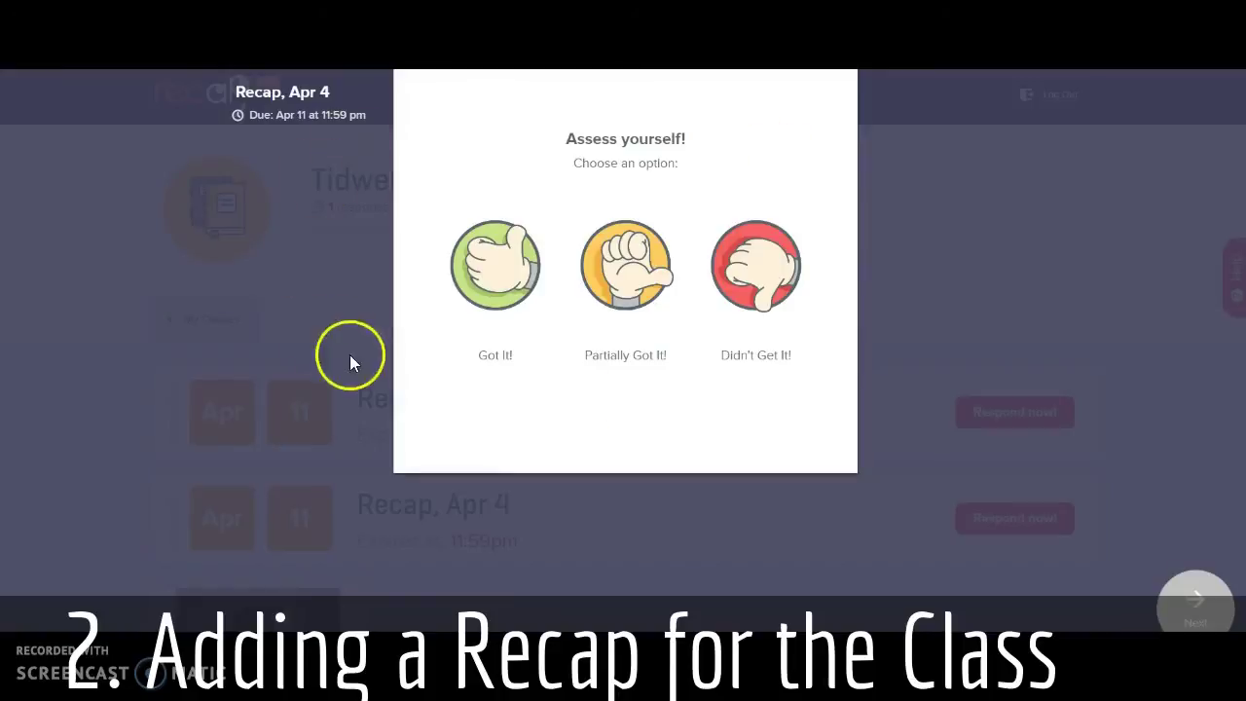
pyautogui.click(507, 290)
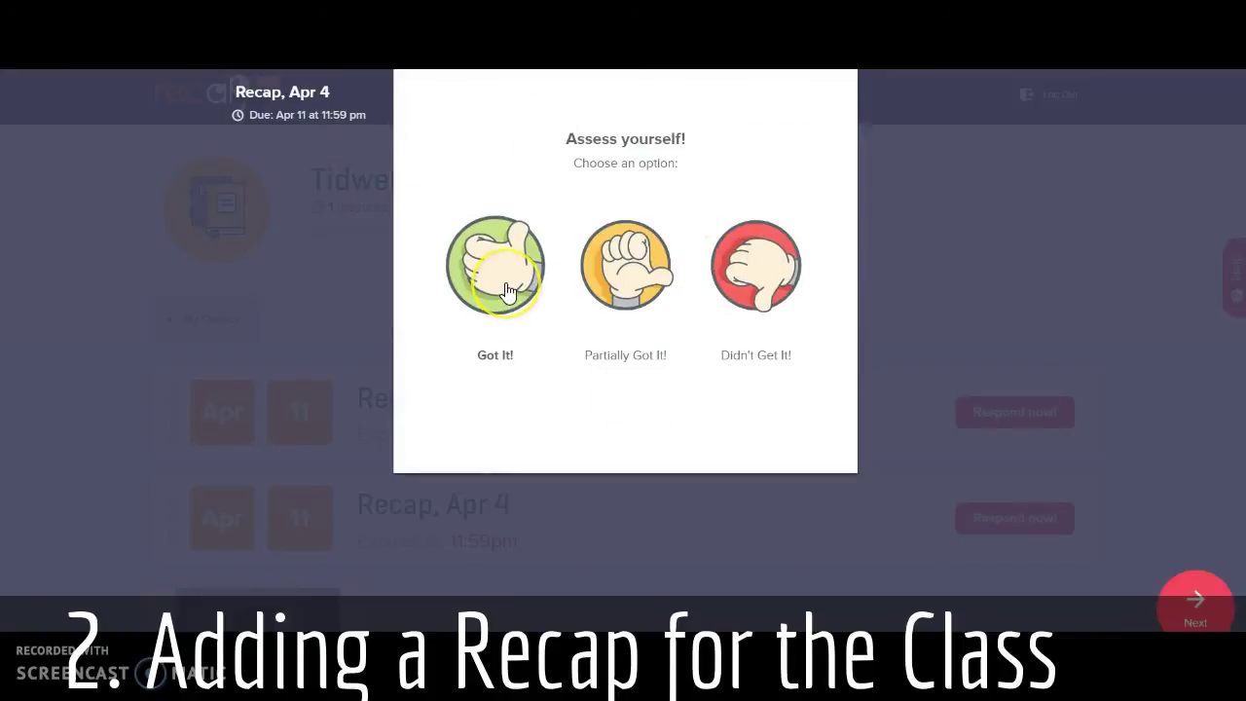
pyautogui.click(1198, 613)
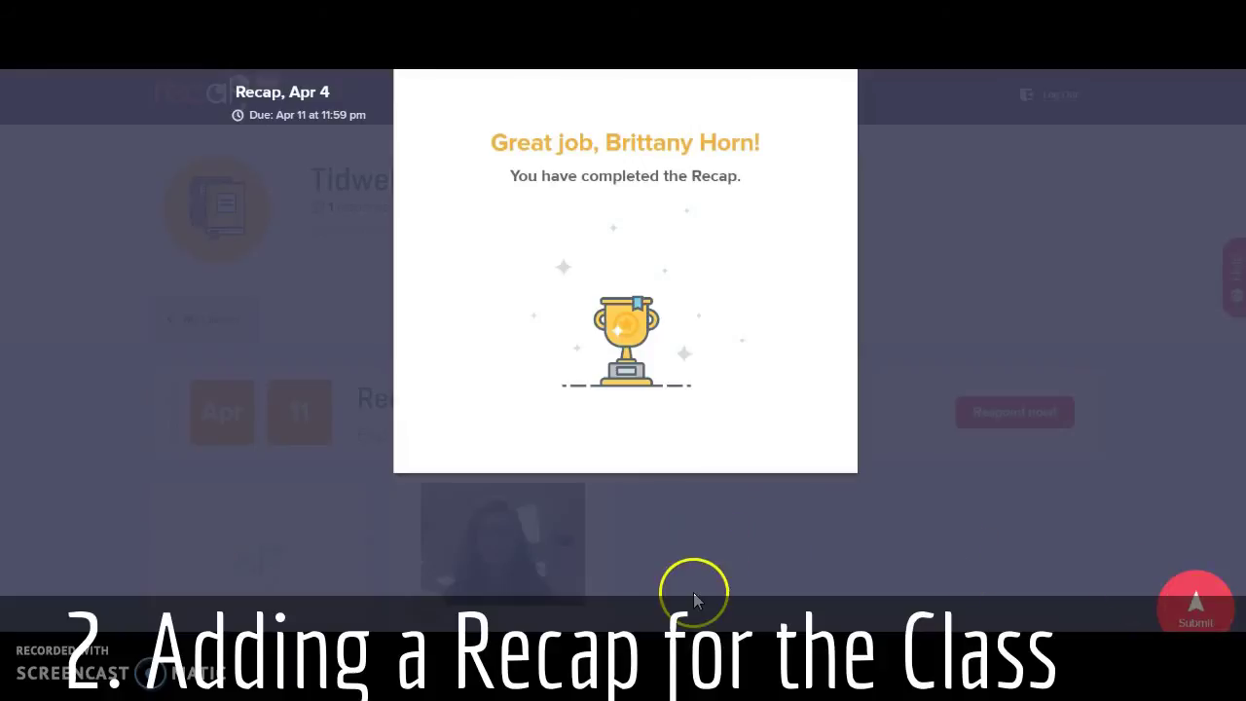
# Switch to the teacher window and open the Tidwell Test class from the list of classes.
pyautogui.moveTo(453, 681)
pyautogui.click(370, 569)
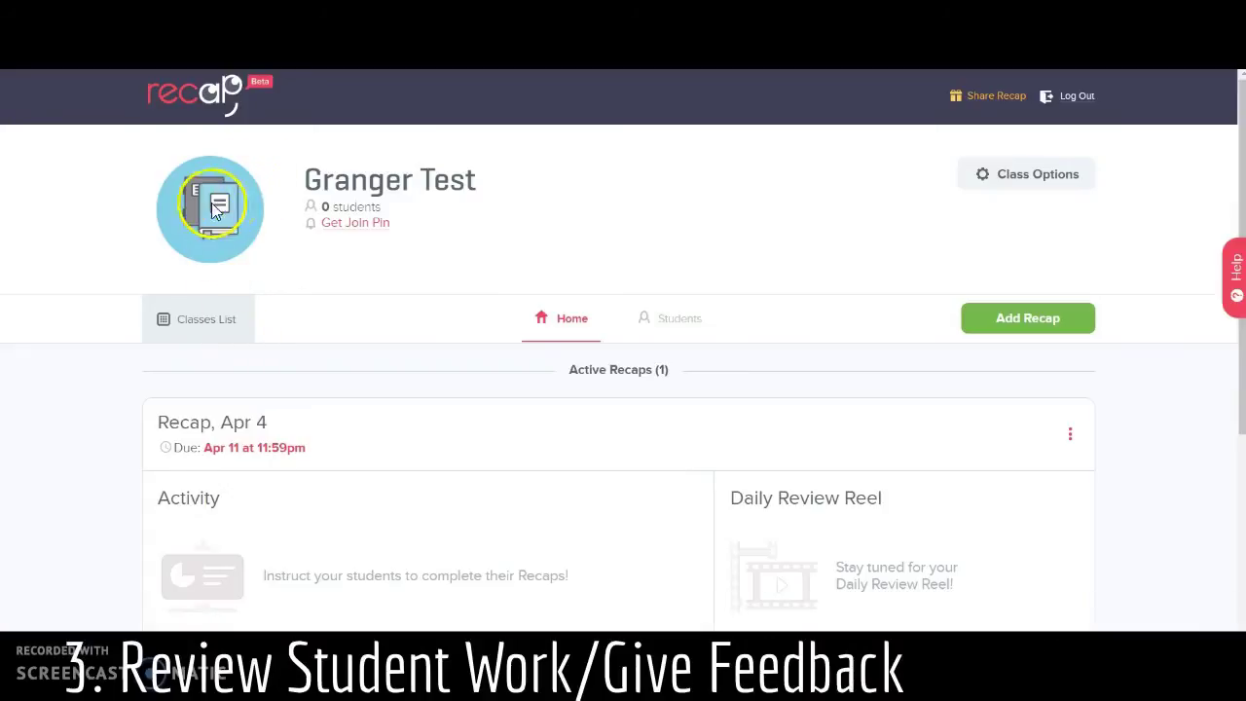
pyautogui.click(197, 318)
pyautogui.click(808, 454)
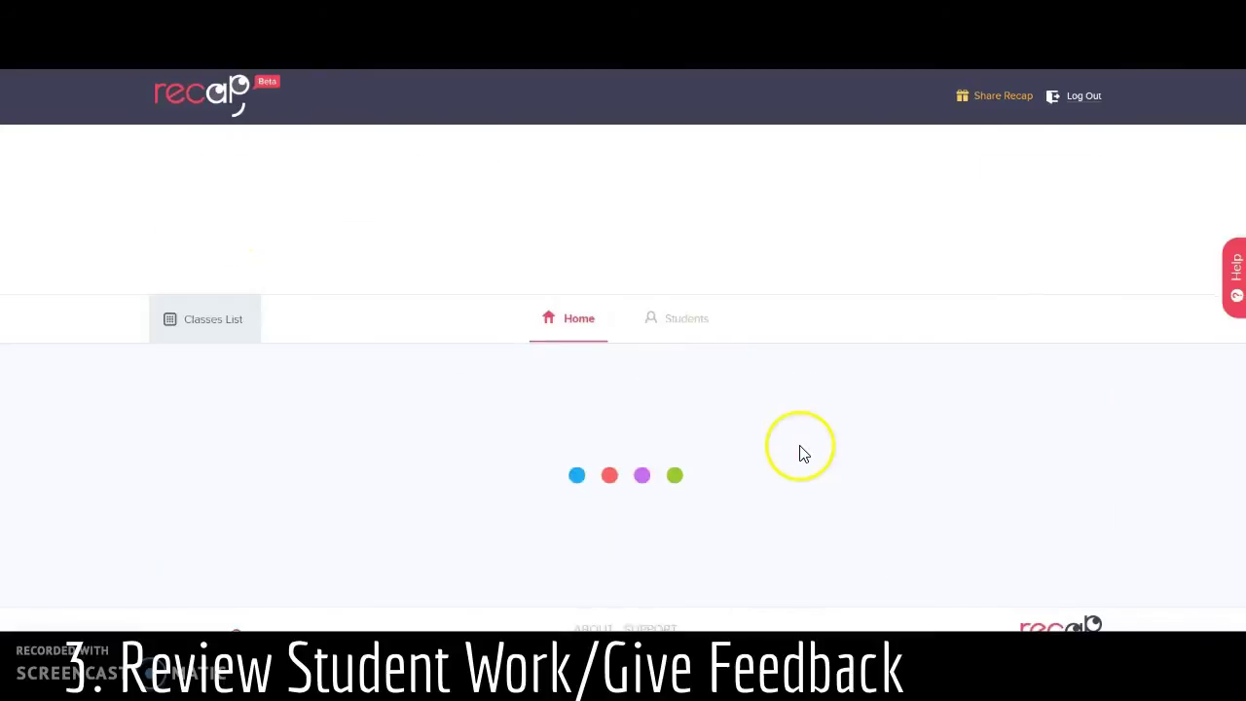
# Examine the Apr 4 recap's activity and its Got It group, play the student's video response, and pause it during Question 2.
pyautogui.scroll(-1, 1209, 146)
pyautogui.moveTo(1242, 156); pyautogui.dragTo(1238, 409)
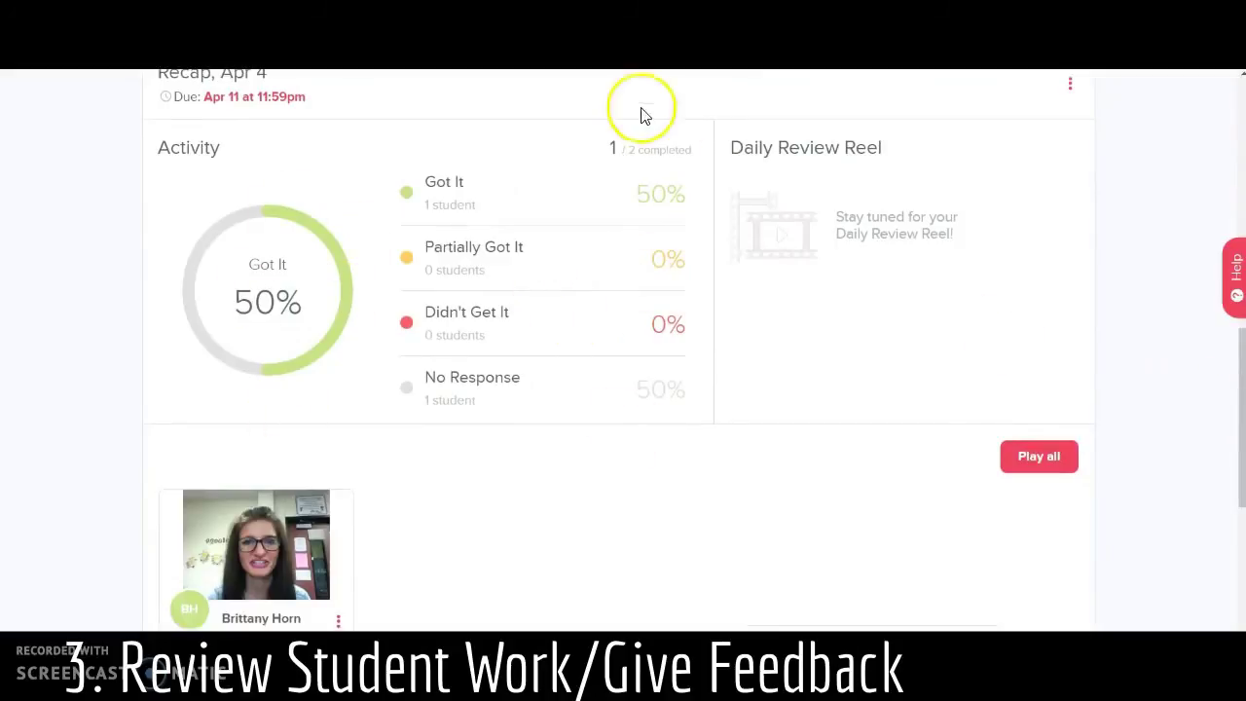
pyautogui.moveTo(656, 187)
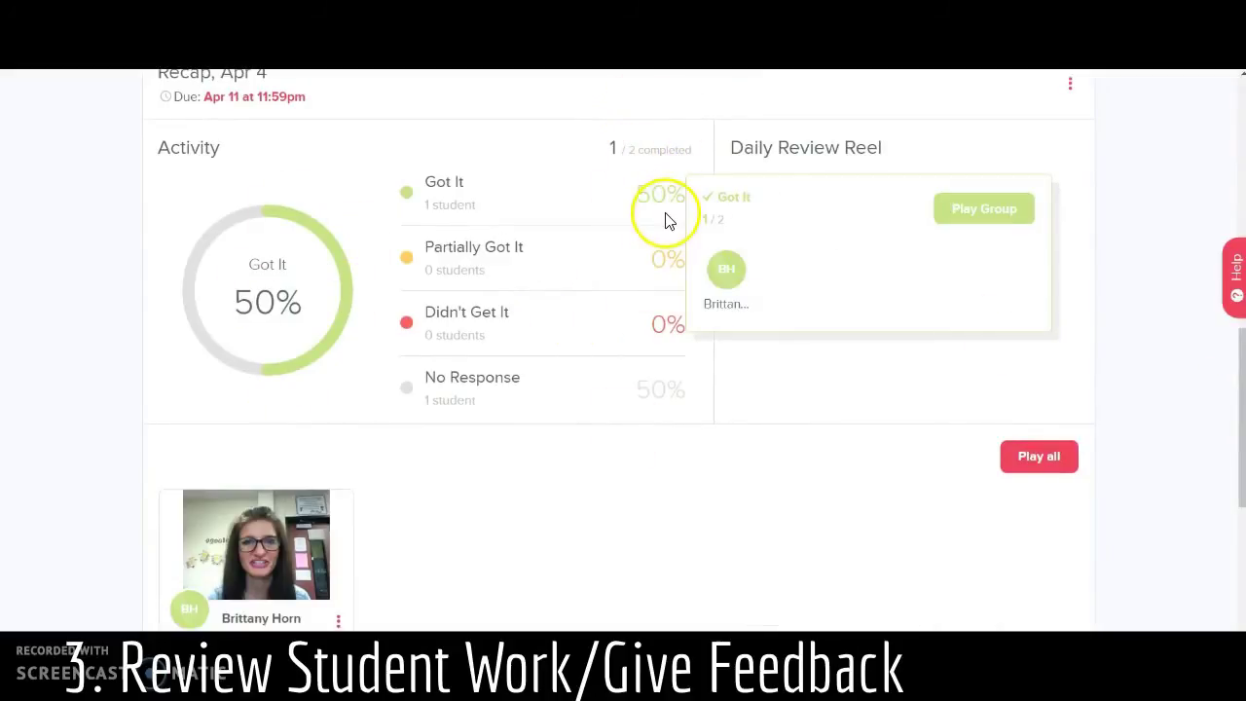
pyautogui.moveTo(1232, 381); pyautogui.dragTo(1241, 433)
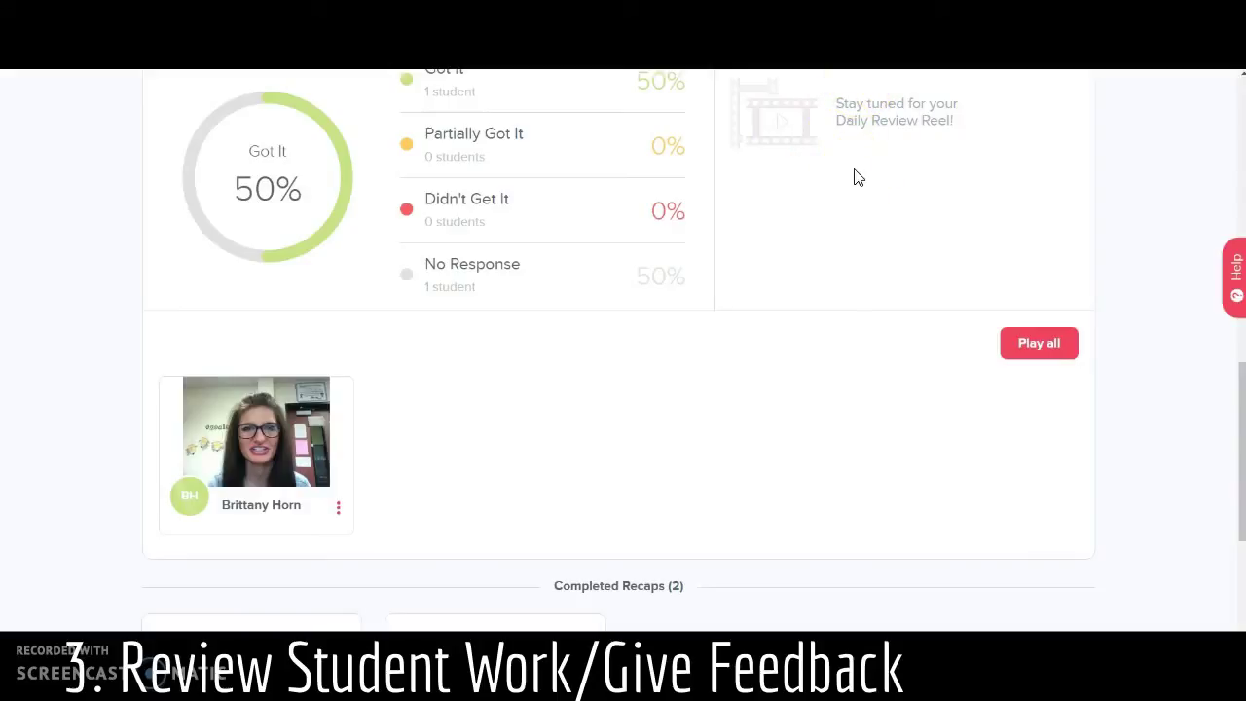
pyautogui.click(281, 469)
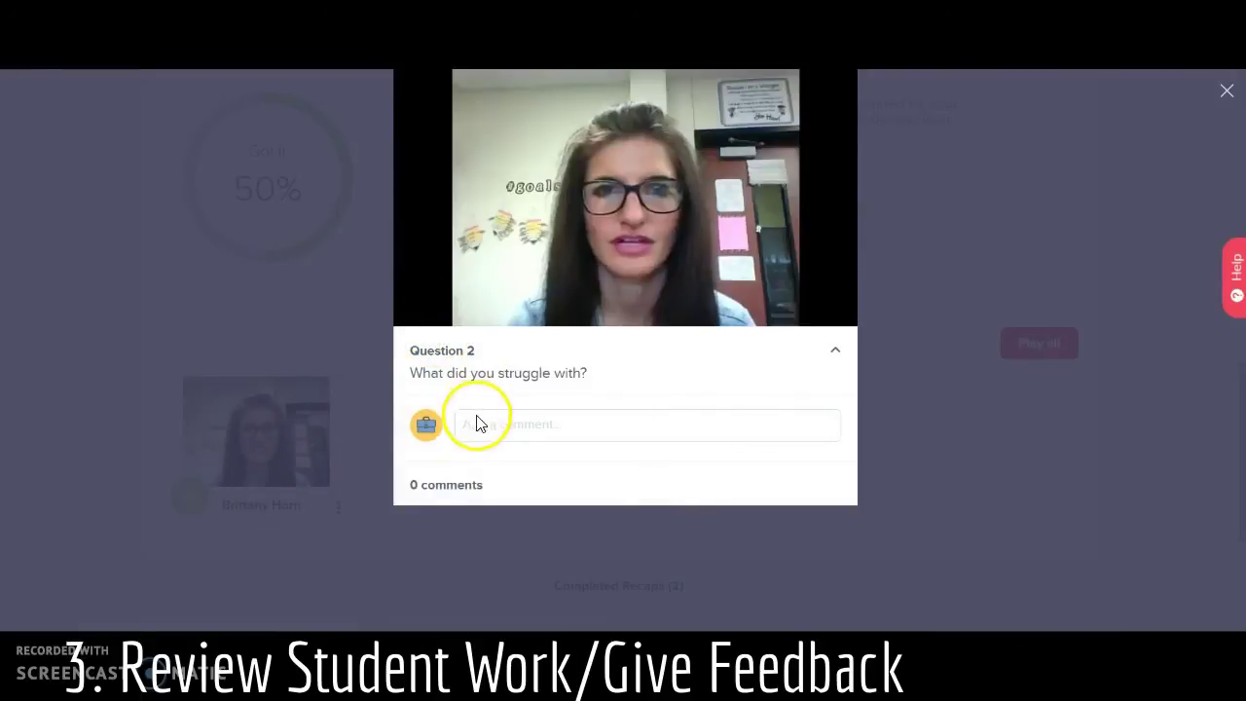
pyautogui.click(414, 311)
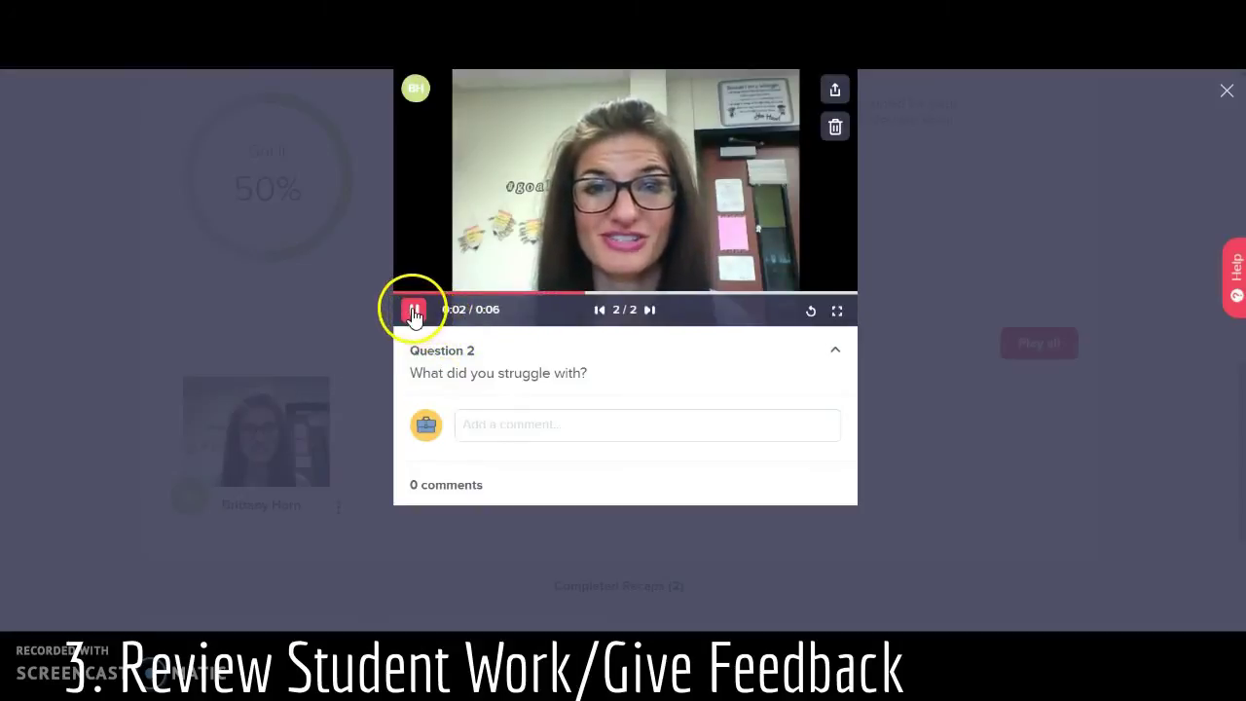
# Add the comment "Why did you struggle with this part?" to the Question 2 response and open the response's sharing options.
pyautogui.click(515, 432)
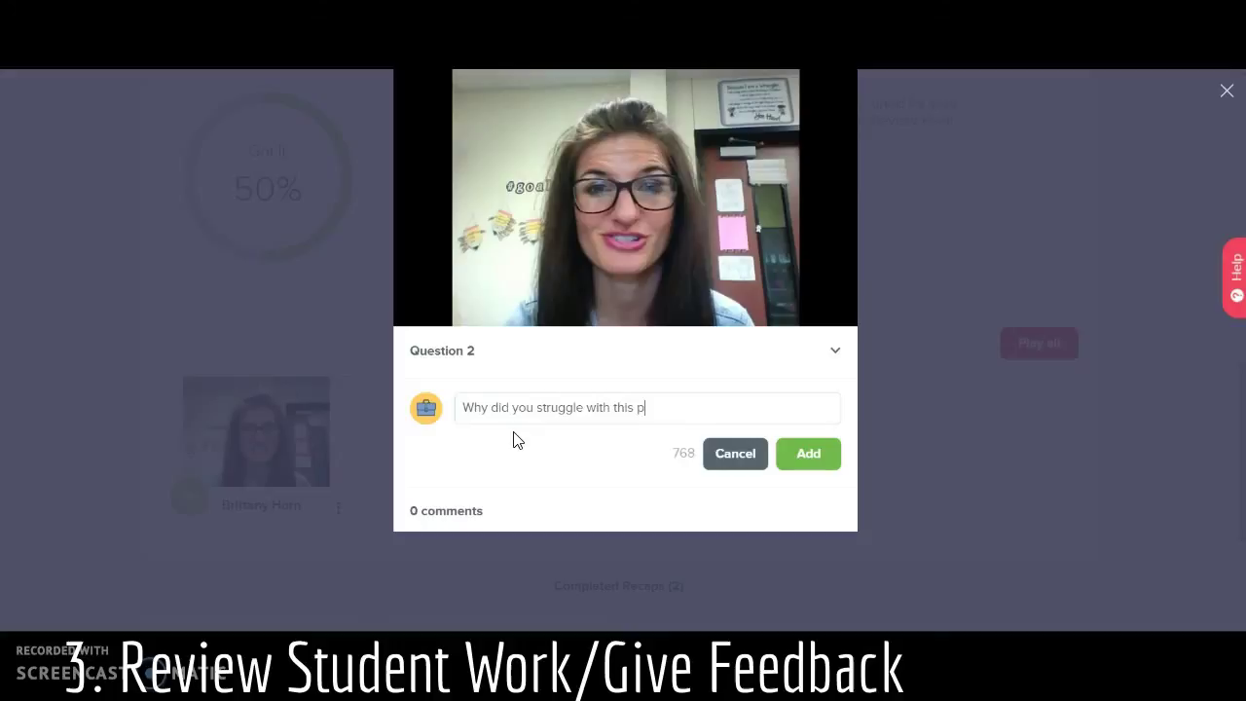
pyautogui.click(809, 454)
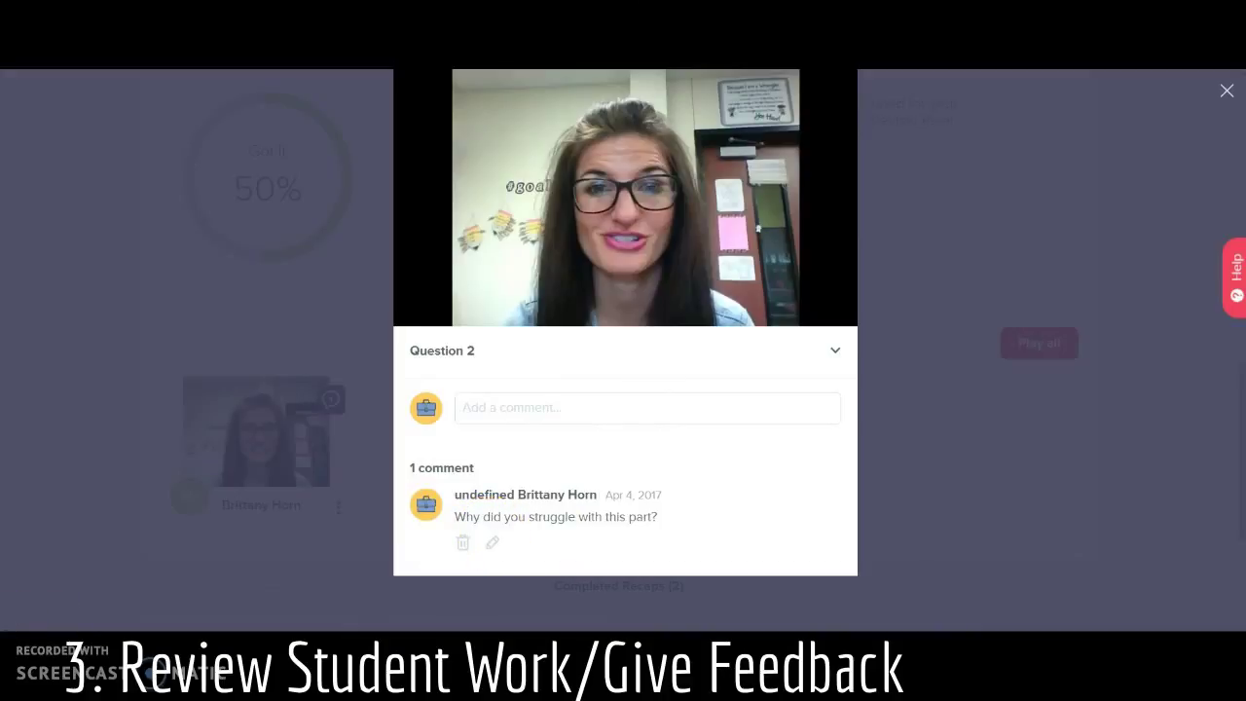
pyautogui.moveTo(812, 123)
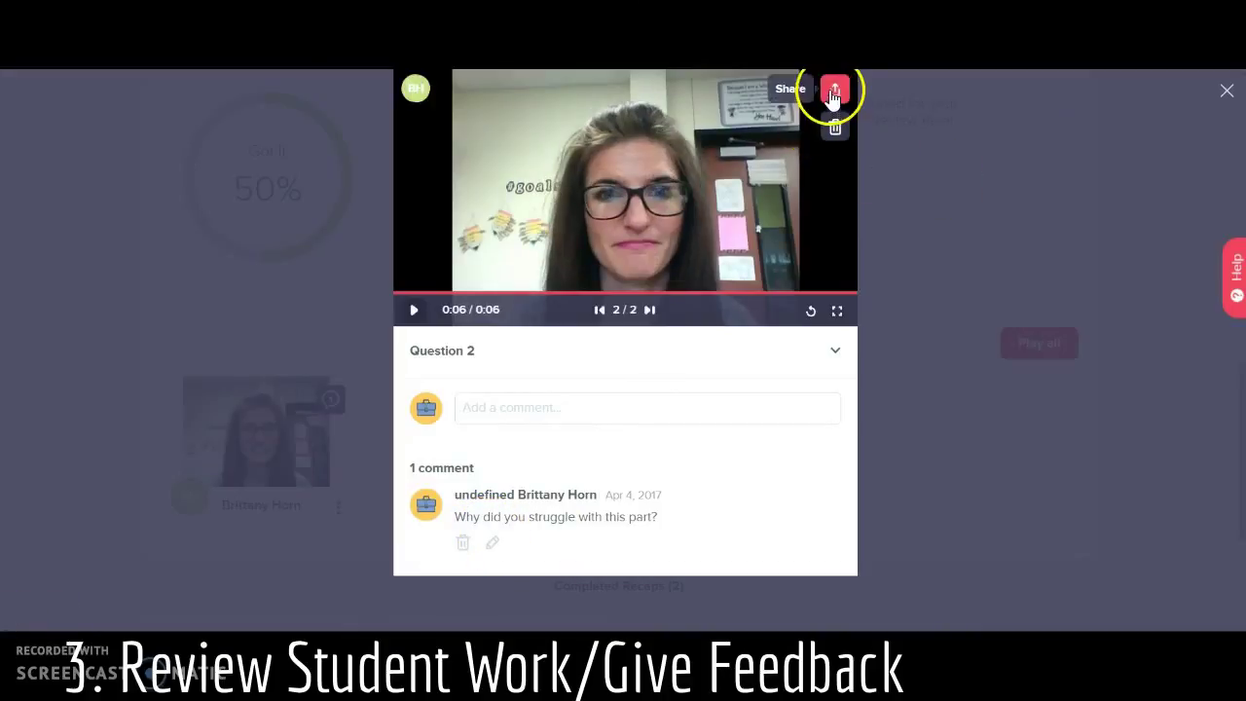
pyautogui.click(834, 90)
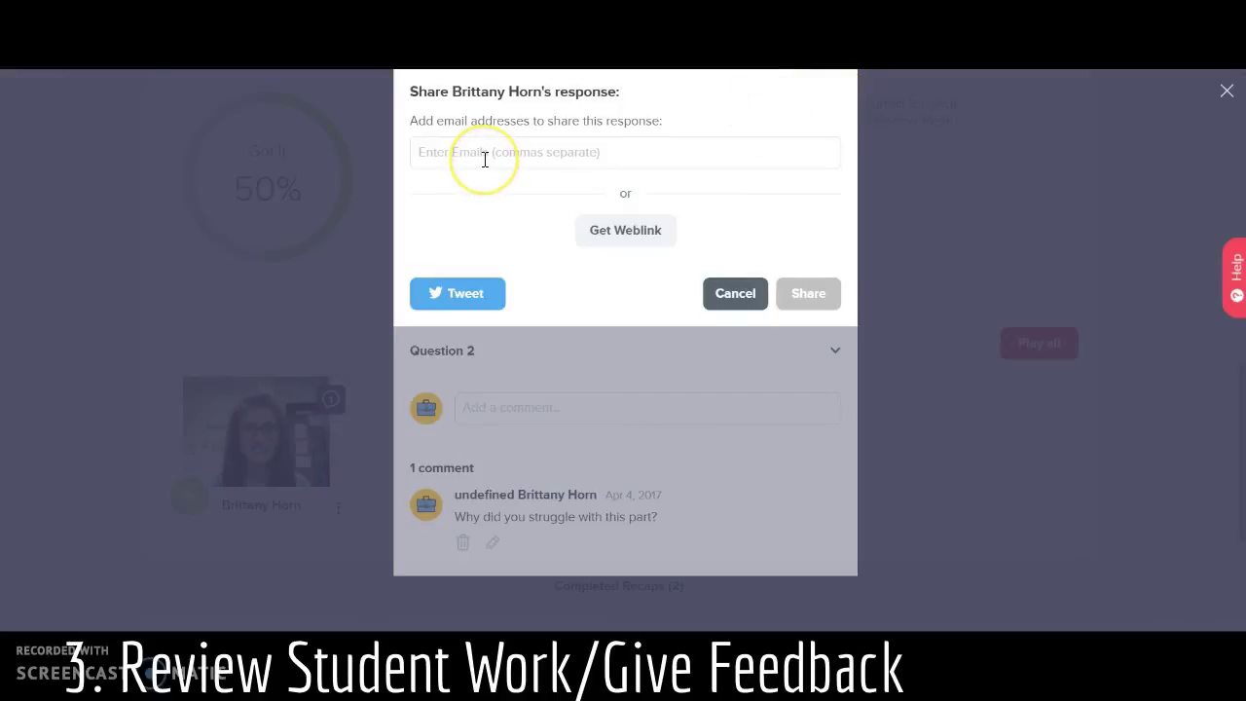